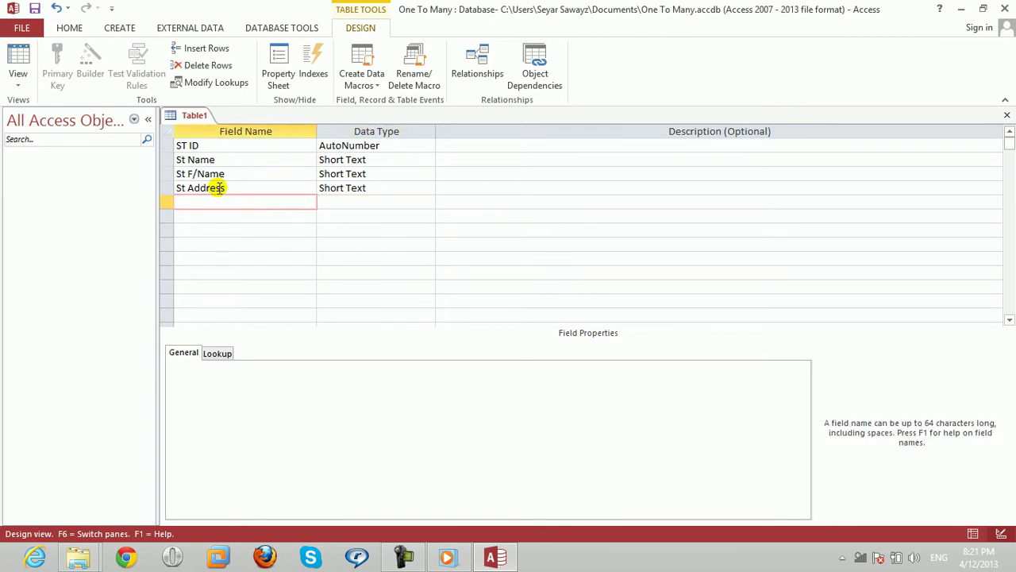
# Add a Majors field with the Long Text data type to the table design.
pyautogui.hotkey('ctrl', 'w')
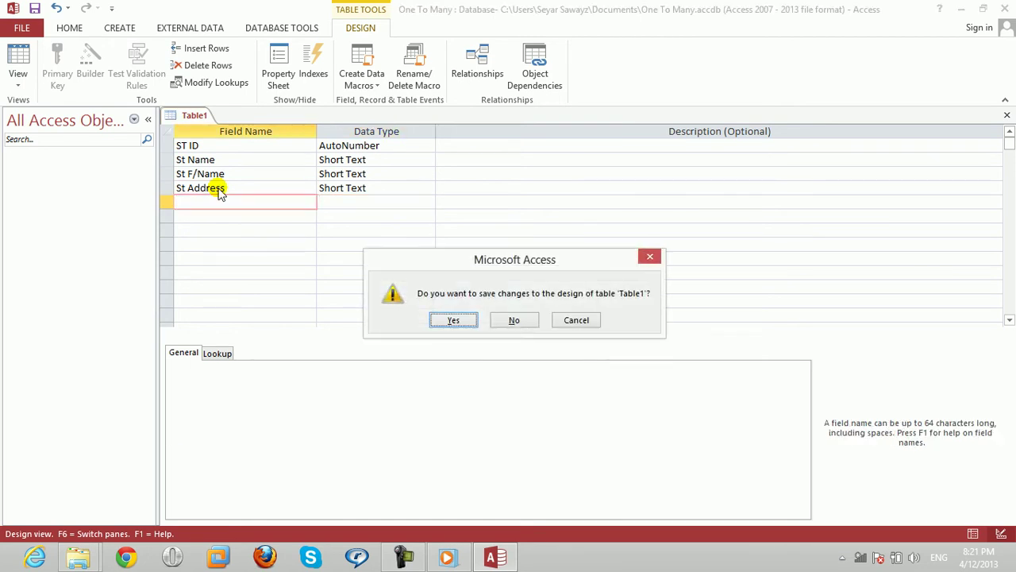
pyautogui.press('Return')
pyautogui.write('Main')
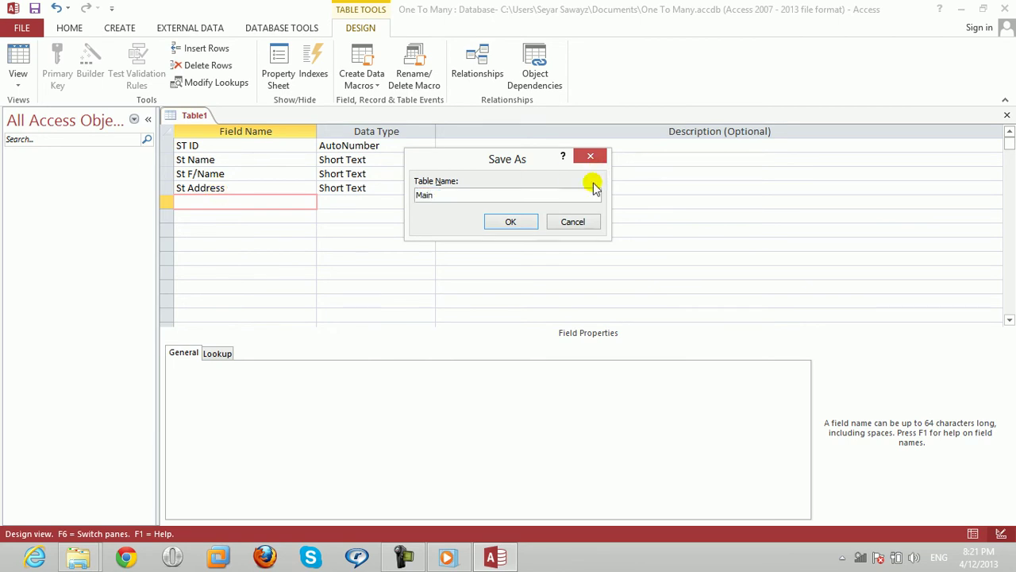
pyautogui.click(569, 224)
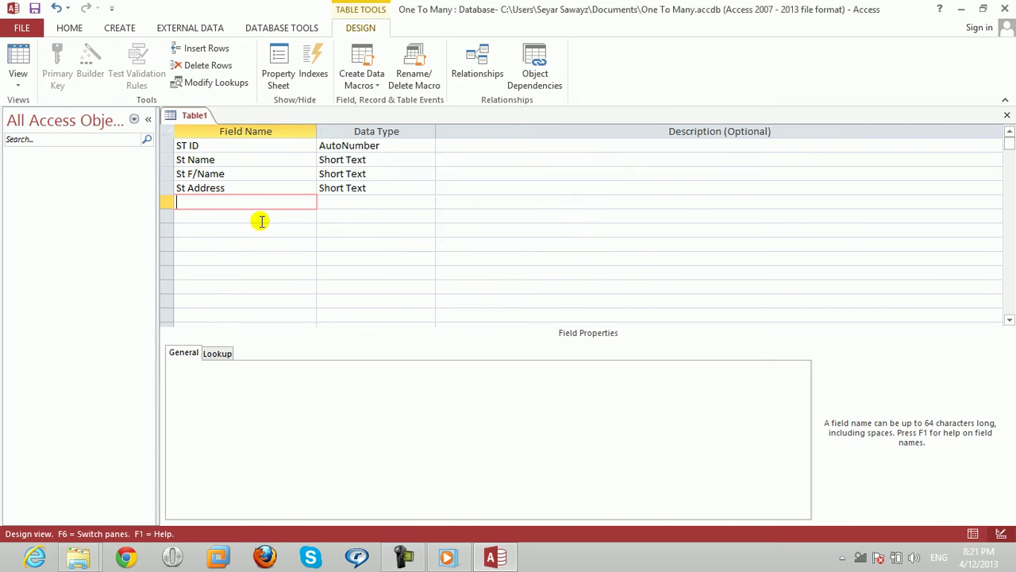
pyautogui.write('Ma')
pyautogui.press('Tab')
pyautogui.write('L')
pyautogui.press('Up')
pyautogui.press('Up')
pyautogui.press('Up')
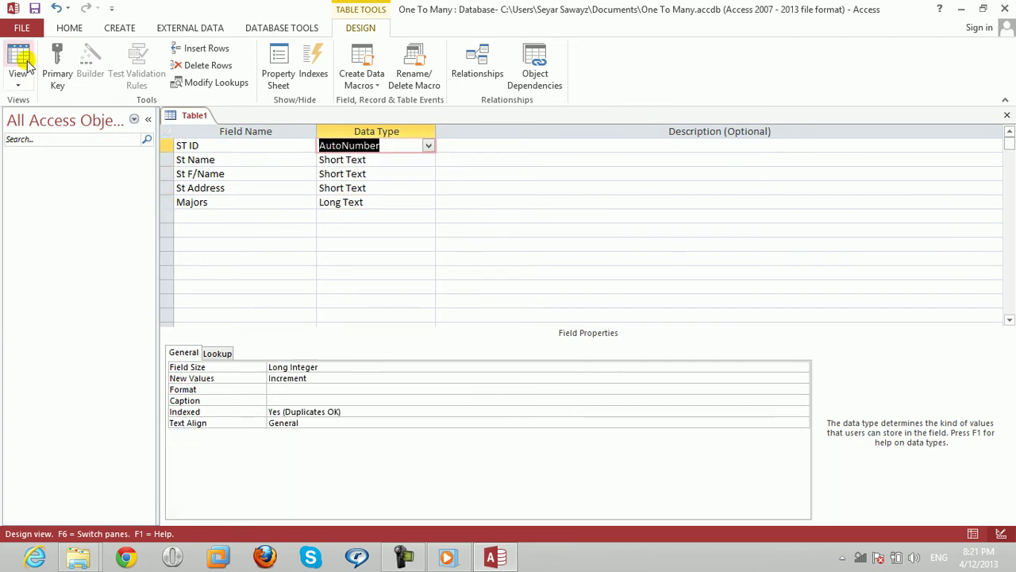
# Make ST ID the primary key and save the table as Main.
pyautogui.click(63, 78)
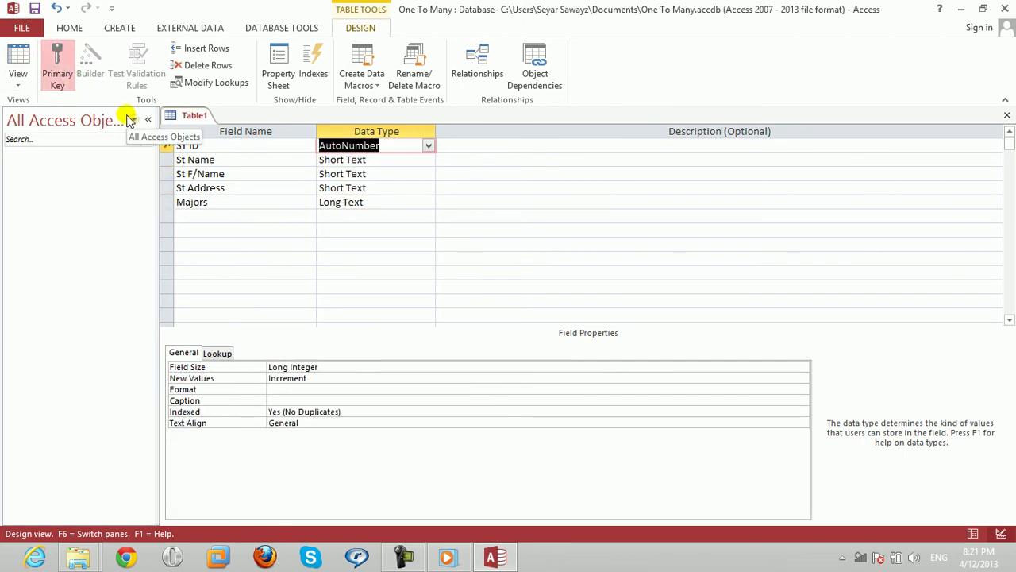
pyautogui.click(213, 151)
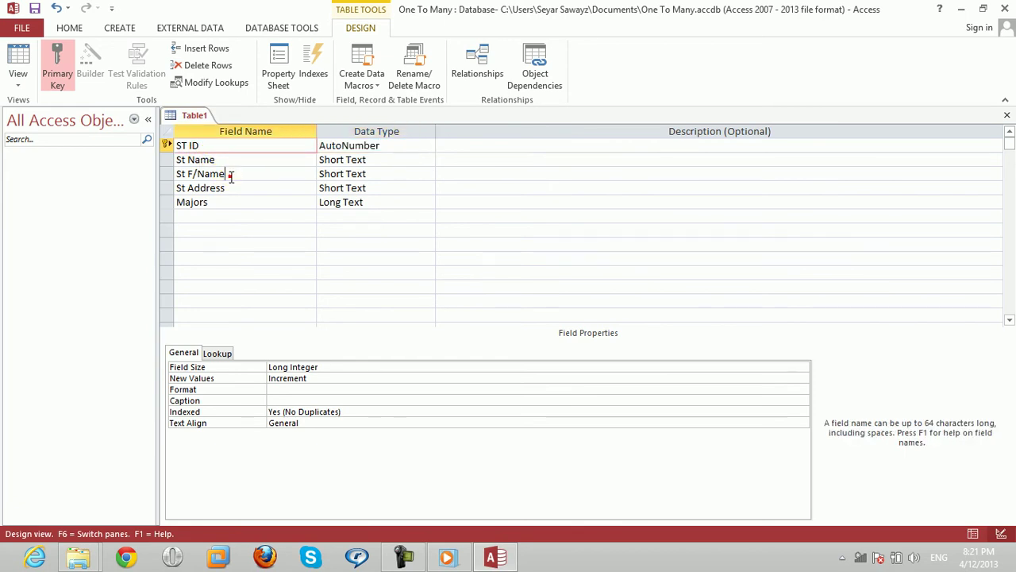
pyautogui.click(229, 174)
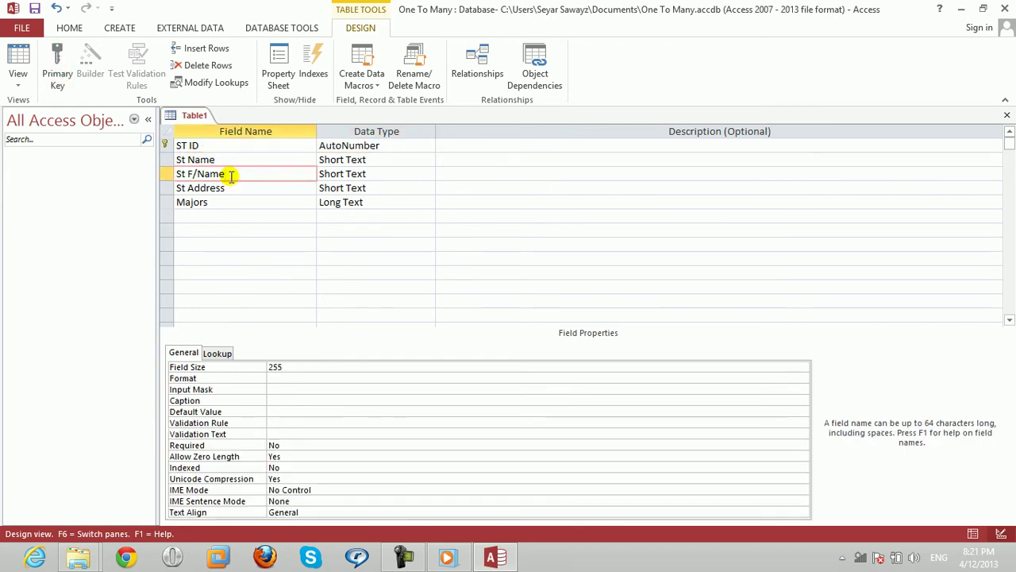
pyautogui.click(1007, 115)
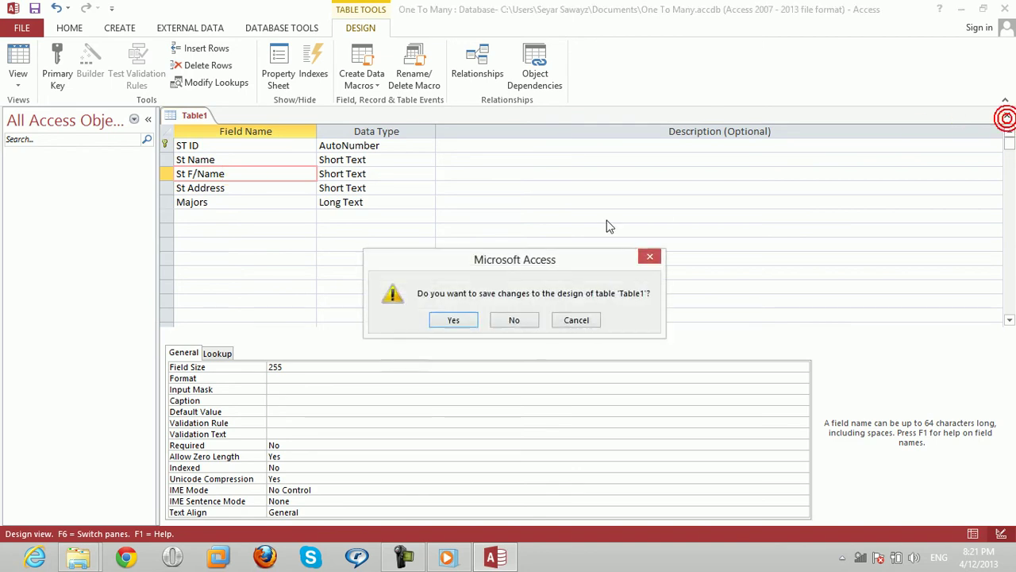
pyautogui.click(454, 320)
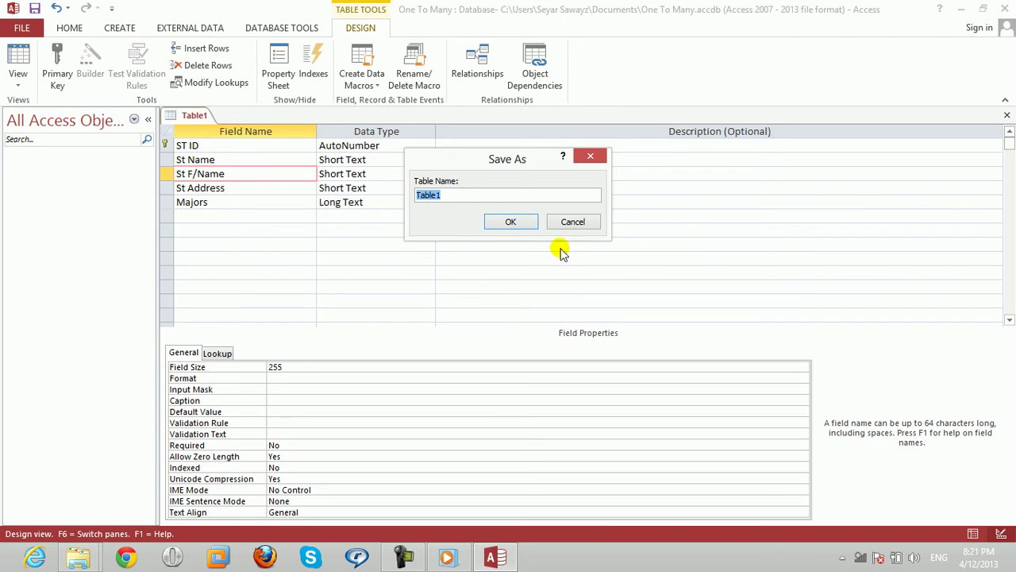
pyautogui.write('Main')
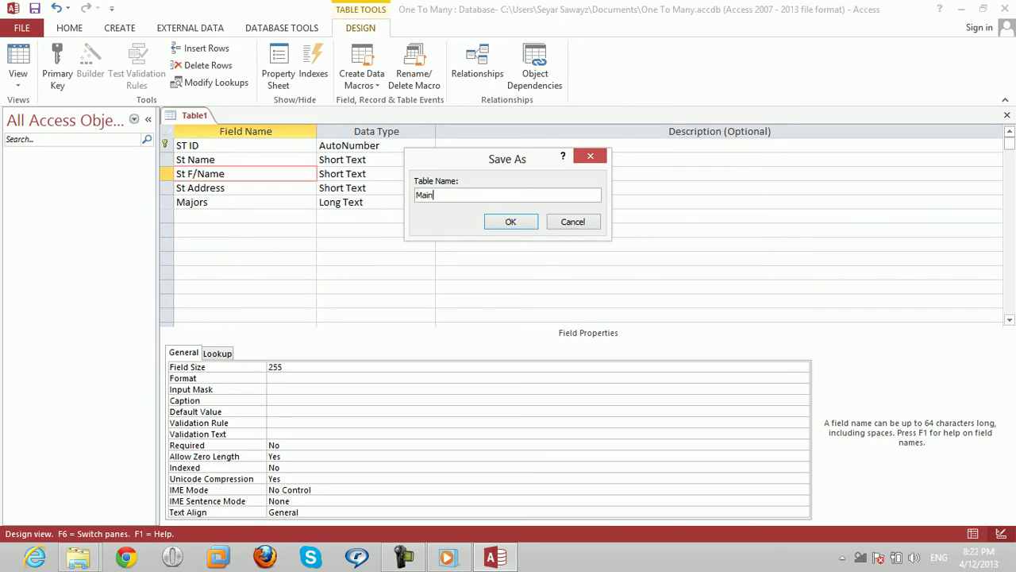
pyautogui.press('Return')
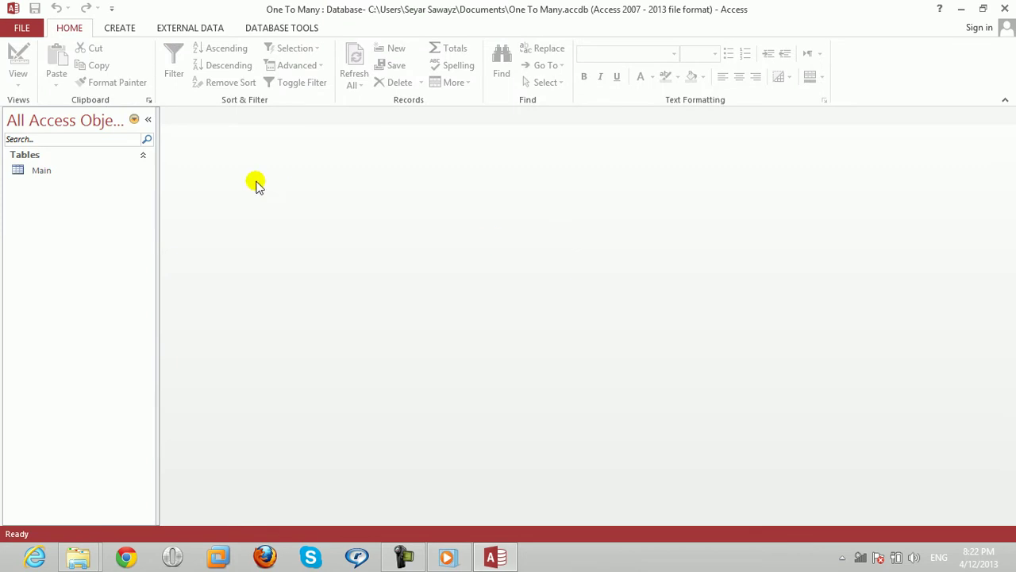
# Start a new table design with an AutoNumber ID field.
pyautogui.click(127, 24)
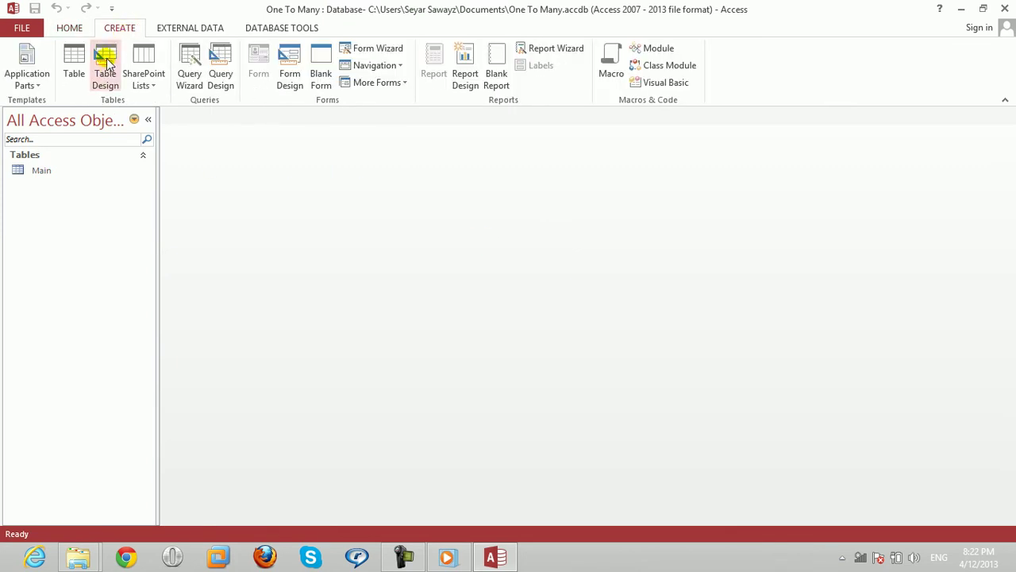
pyautogui.click(105, 75)
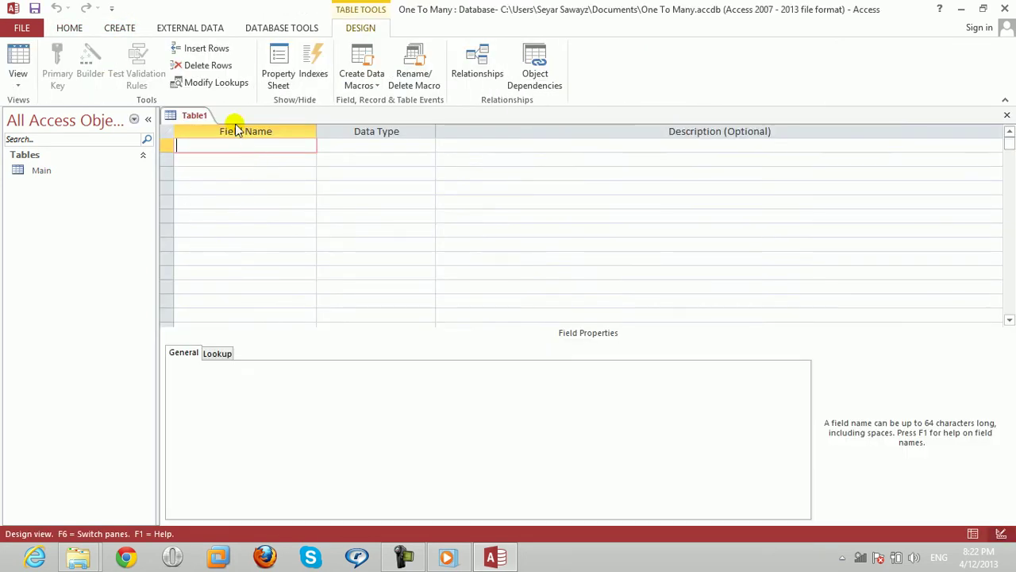
pyautogui.press('Tab')
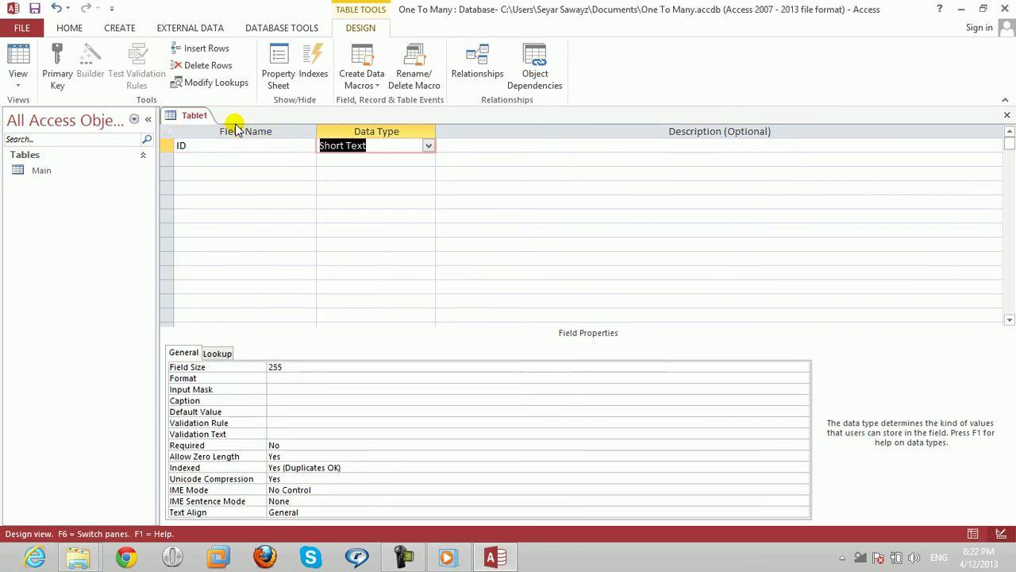
pyautogui.write('a')
pyautogui.press('Tab')
pyautogui.press('Tab')
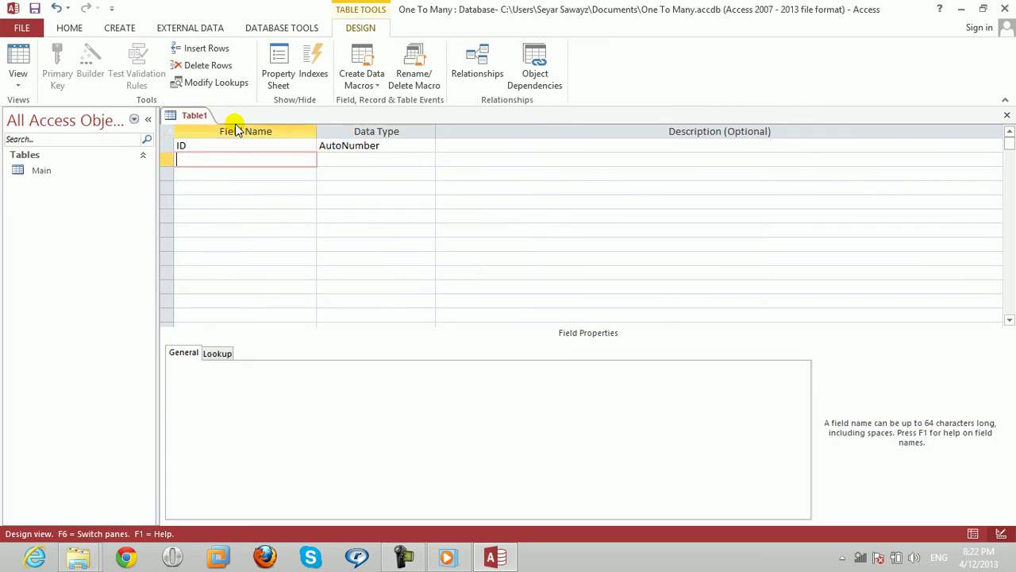
# Add a Major field of type Long Text below ID.
pyautogui.write('Major')
pyautogui.press('Tab')
pyautogui.write('l')
pyautogui.press('Down')
pyautogui.press('Up')
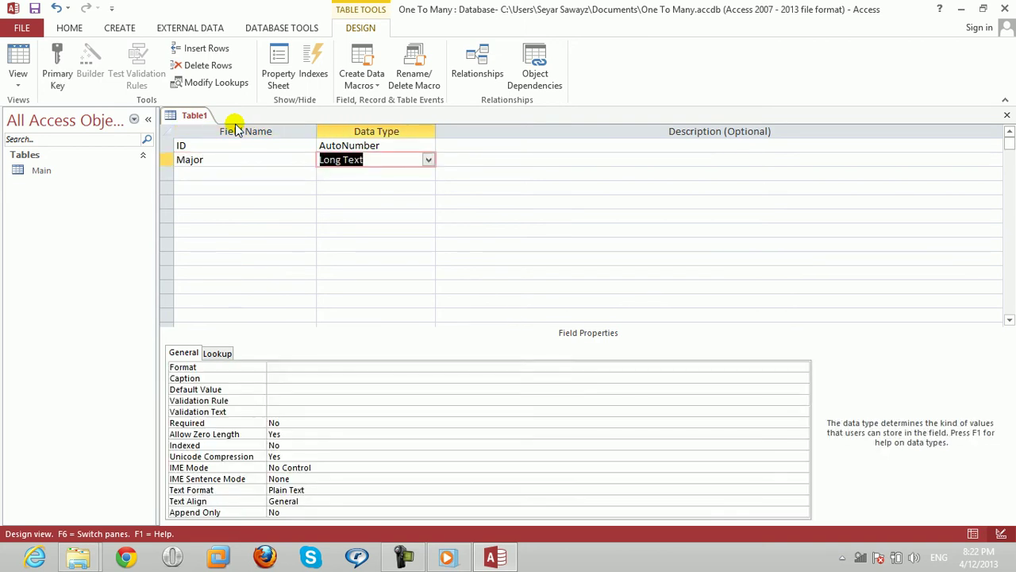
pyautogui.hotkey('shift', 'Tab')
pyautogui.press('Down')
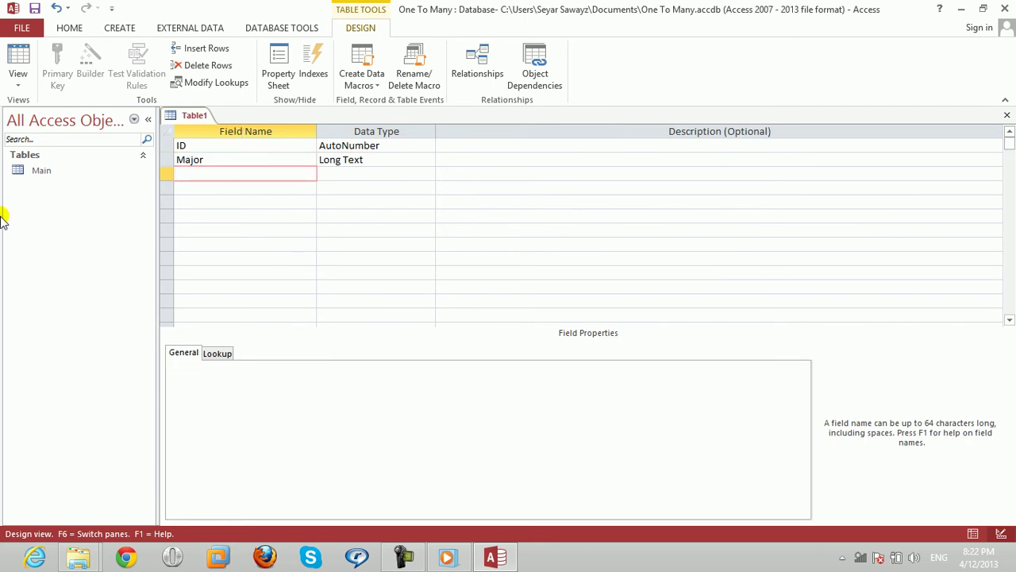
pyautogui.click(320, 162)
pyautogui.hotkey('shift', 'Tab')
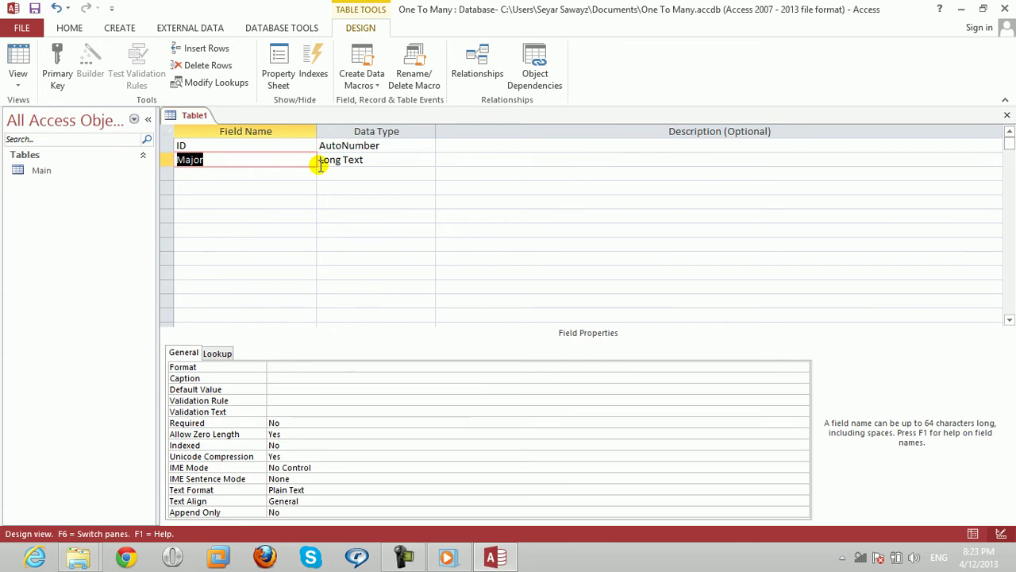
pyautogui.press('Tab')
pyautogui.hotkey('shift', 'Tab')
# Make Major the primary key and save the table as Secondary.
pyautogui.click(57, 80)
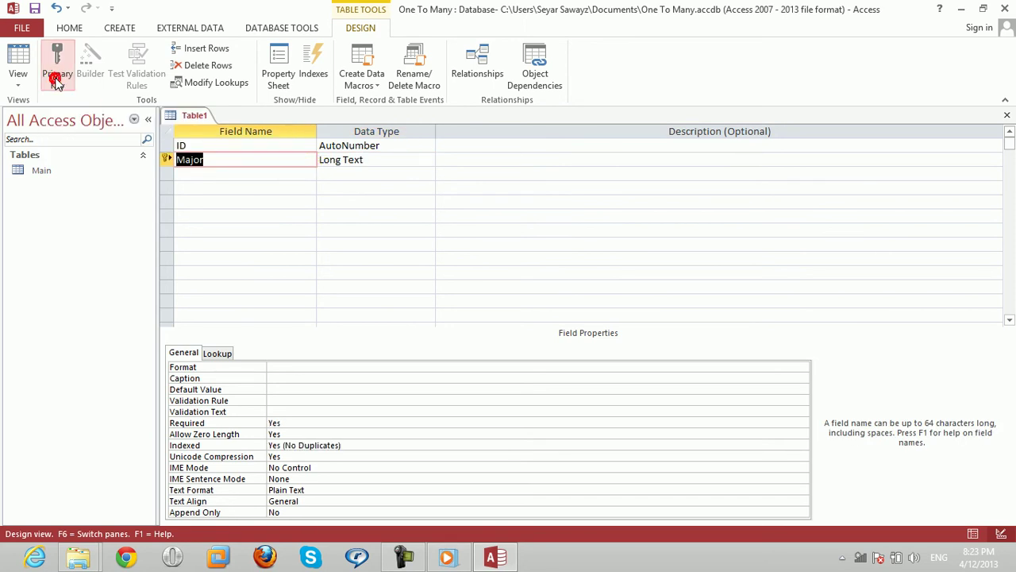
pyautogui.click(1007, 116)
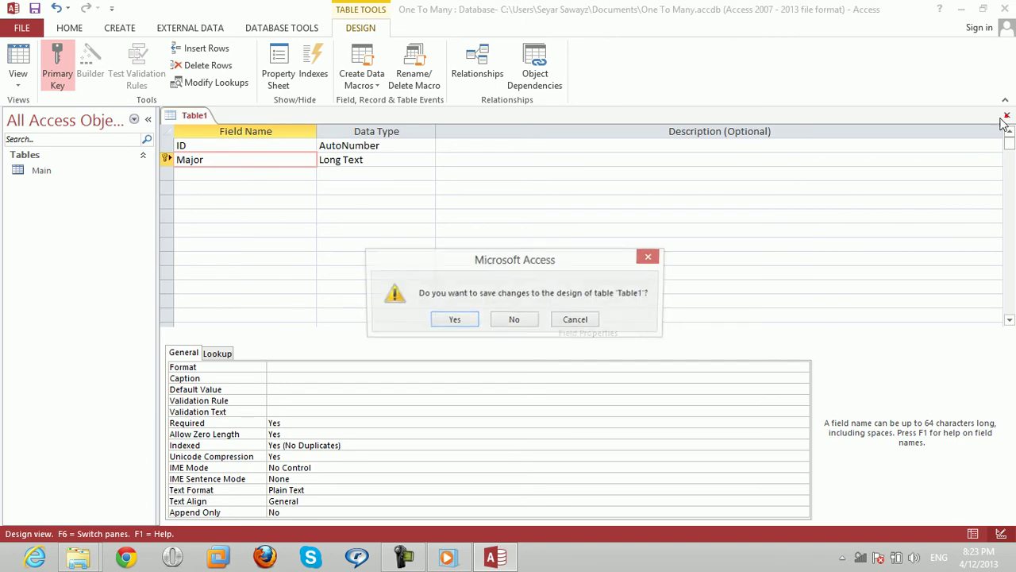
pyautogui.click(458, 316)
pyautogui.write('Secondary')
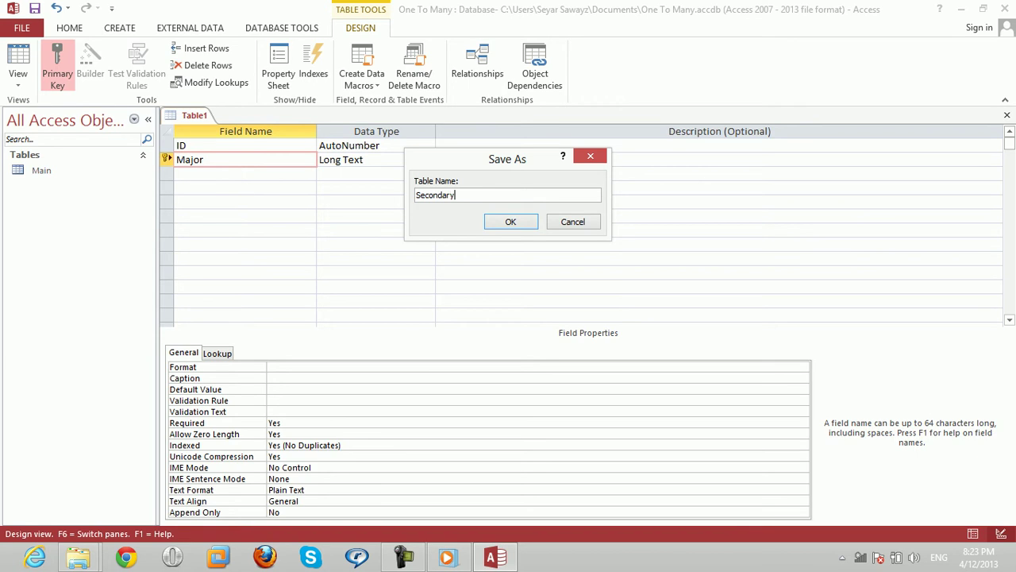
pyautogui.press('Return')
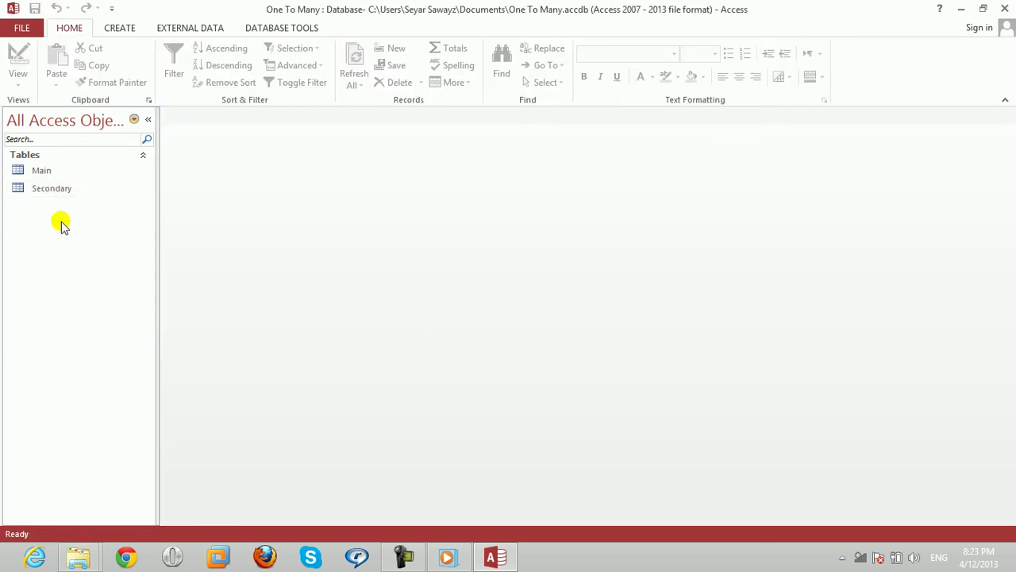
# Add the Main and Secondary tables to the Relationships layout and spread them apart.
pyautogui.click(274, 28)
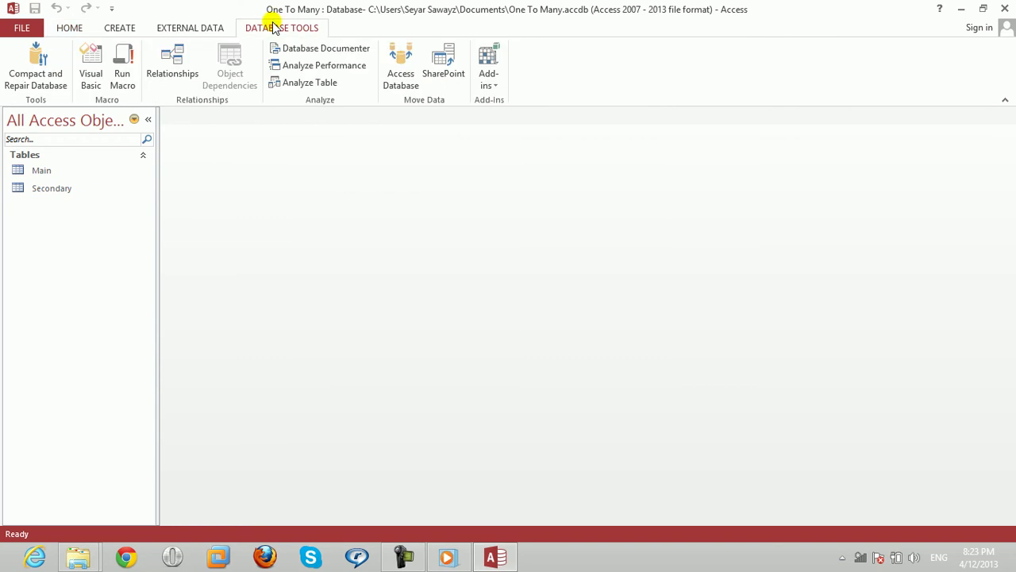
pyautogui.click(173, 76)
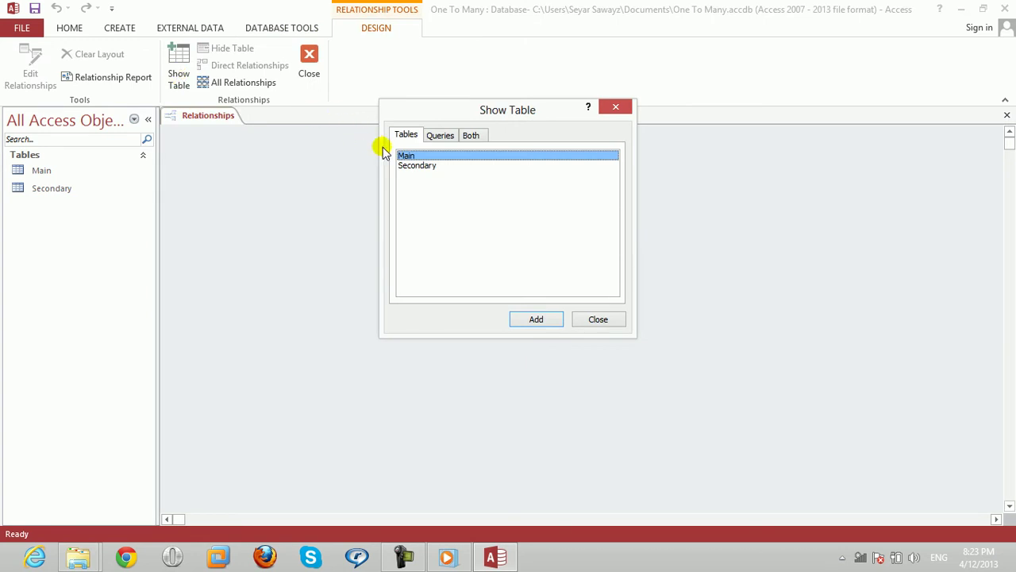
pyautogui.keyDown('shift'); pyautogui.click(416, 167); pyautogui.keyUp('shift')
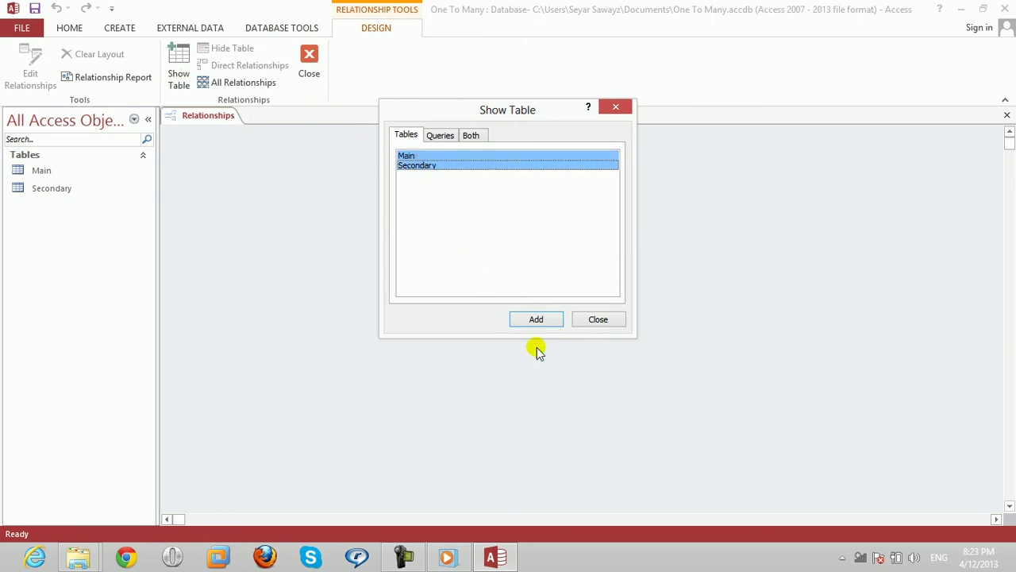
pyautogui.click(545, 320)
pyautogui.click(598, 319)
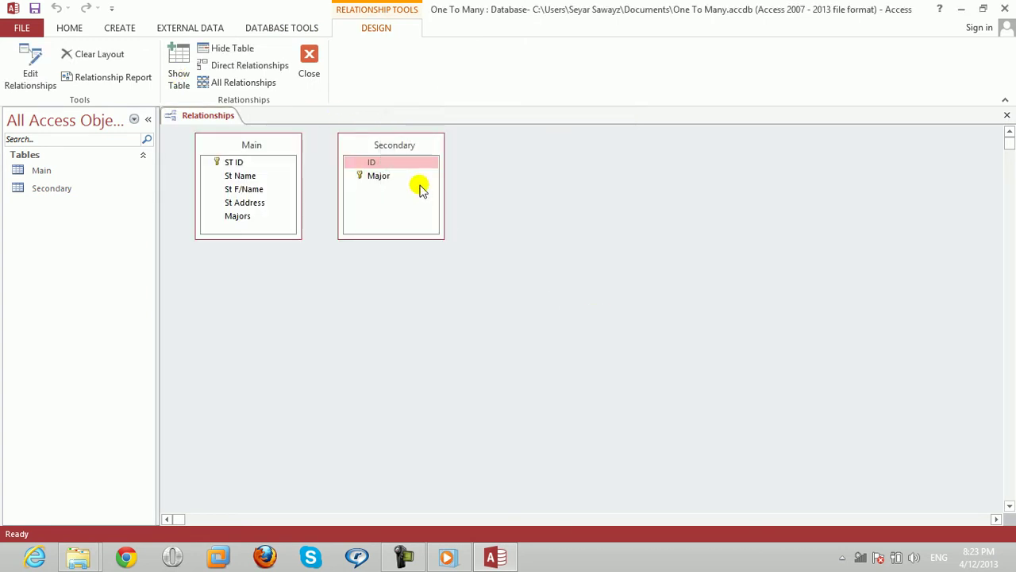
pyautogui.moveTo(359, 151); pyautogui.dragTo(595, 173)
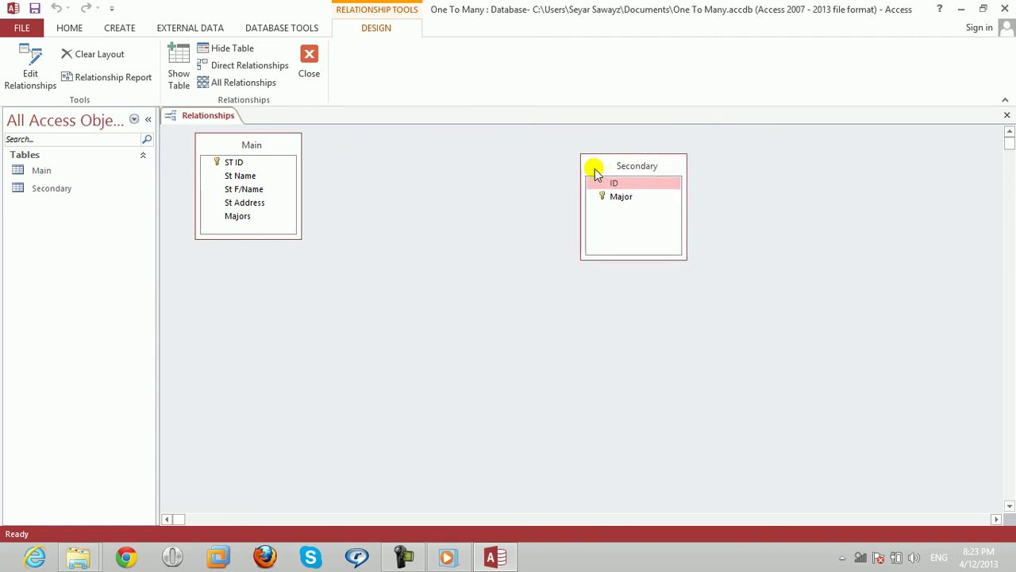
# Attempt to link Secondary's Major field to Main's Majors field by dragging.
pyautogui.click(239, 216)
pyautogui.moveTo(619, 204); pyautogui.dragTo(228, 219)
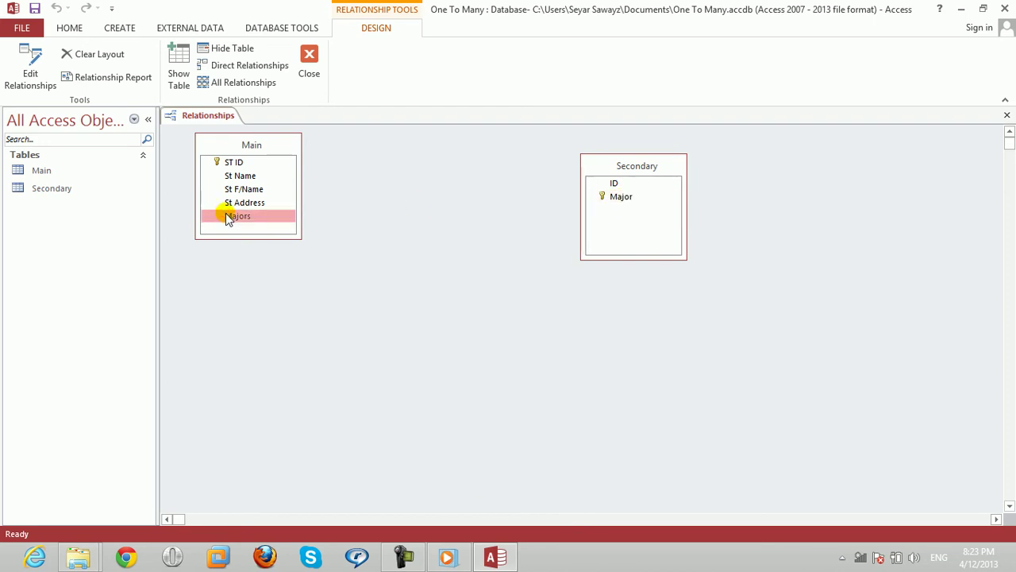
pyautogui.click(609, 196)
pyautogui.moveTo(609, 196); pyautogui.dragTo(237, 216)
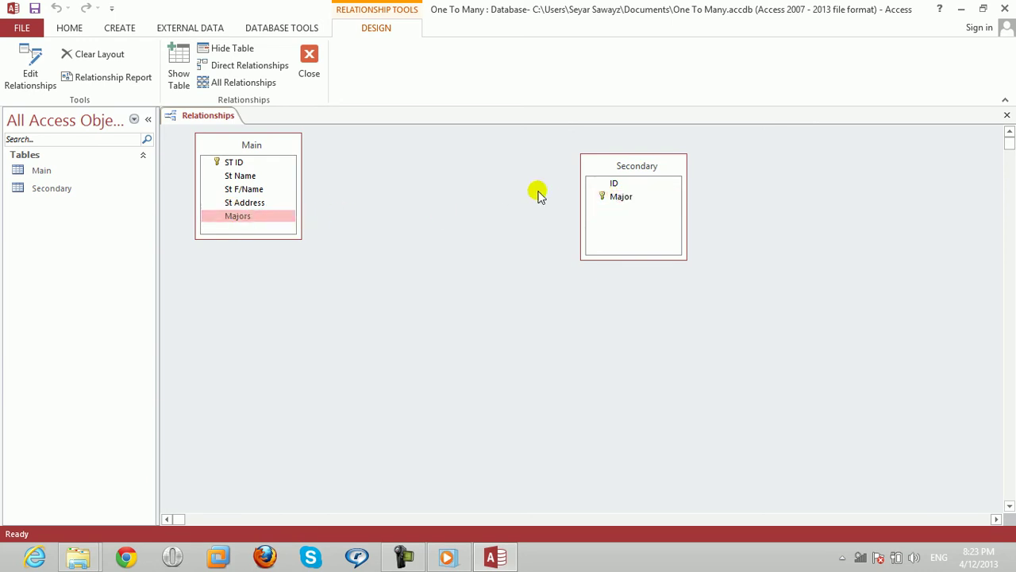
pyautogui.click(605, 192)
pyautogui.moveTo(613, 201)
pyautogui.mouseDown()
pyautogui.moveTo(262, 204)
pyautogui.moveTo(257, 218)
pyautogui.mouseUp()
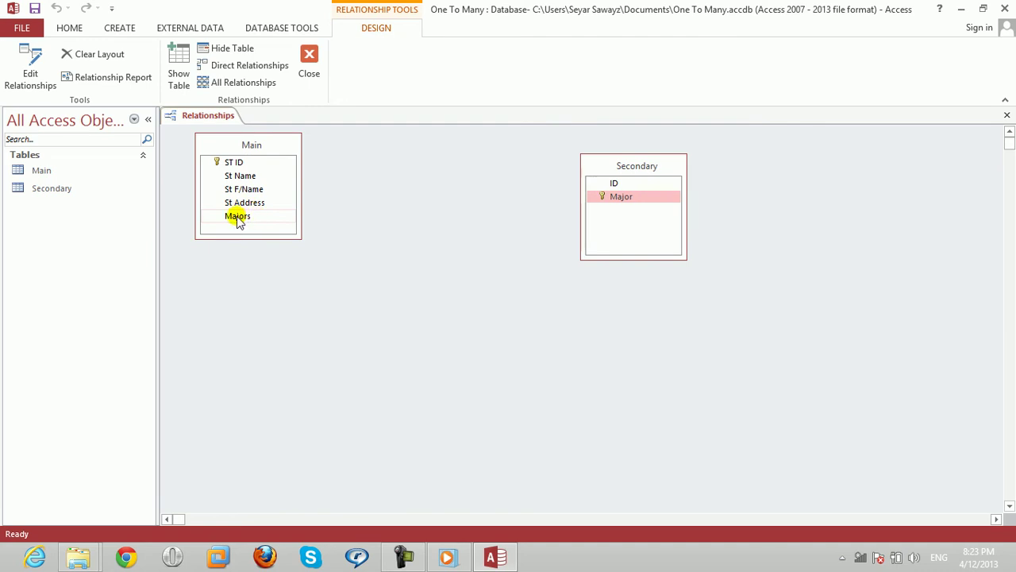
pyautogui.click(236, 216)
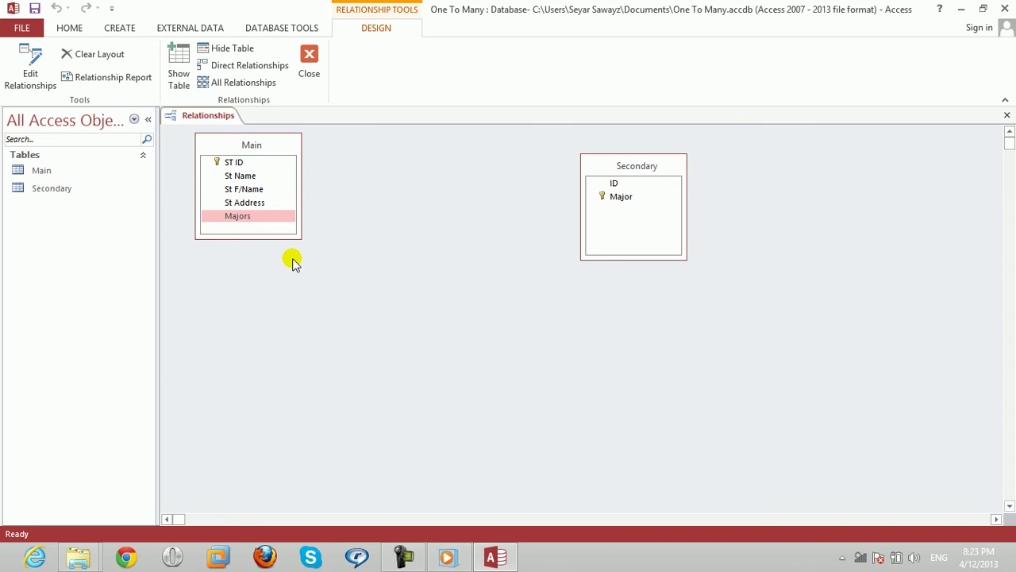
# Drag Main's Majors onto Secondary's Major to bring up Edit Relationships.
pyautogui.click(245, 219)
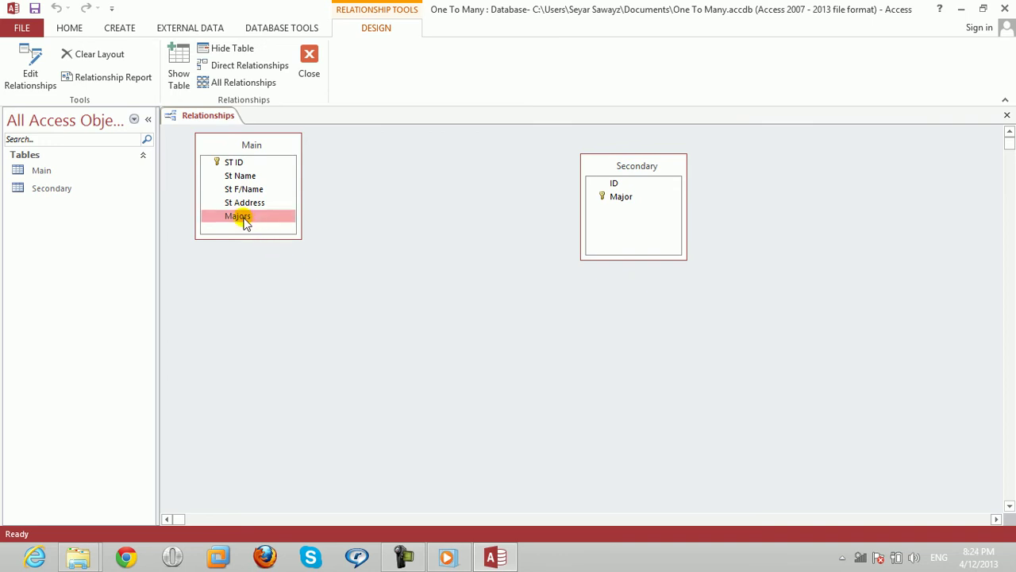
pyautogui.moveTo(246, 219)
pyautogui.mouseDown()
pyautogui.moveTo(549, 272)
pyautogui.moveTo(615, 220)
pyautogui.moveTo(619, 204)
pyautogui.moveTo(272, 235)
pyautogui.moveTo(245, 227)
pyautogui.mouseUp()
pyautogui.click(245, 227)
pyautogui.click(317, 226)
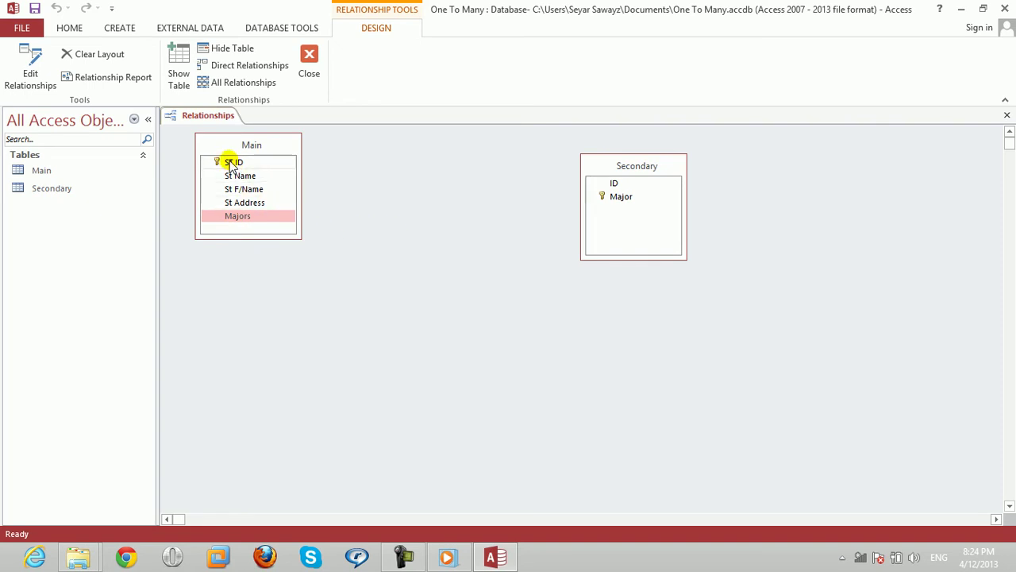
pyautogui.moveTo(230, 165); pyautogui.dragTo(340, 223)
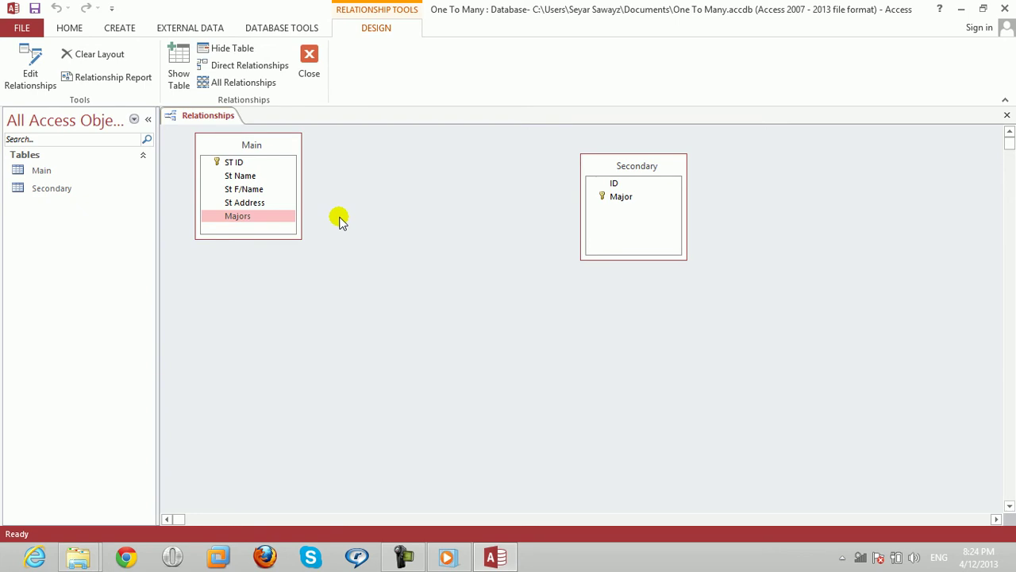
pyautogui.moveTo(282, 218); pyautogui.dragTo(246, 224)
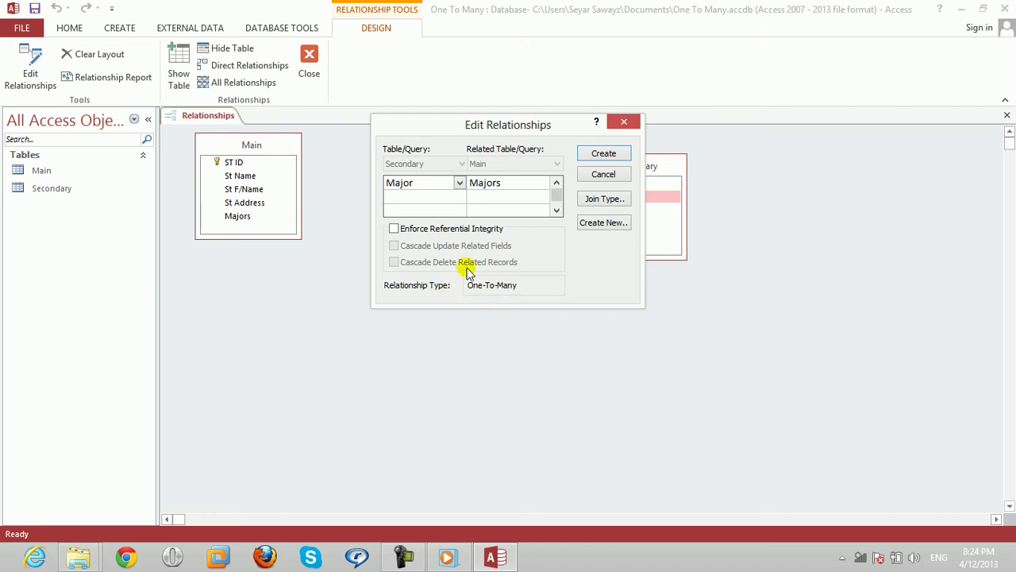
# Create the relationship with referential integrity, cascade update and cascade delete enabled.
pyautogui.click(394, 229)
pyautogui.click(395, 247)
pyautogui.click(394, 262)
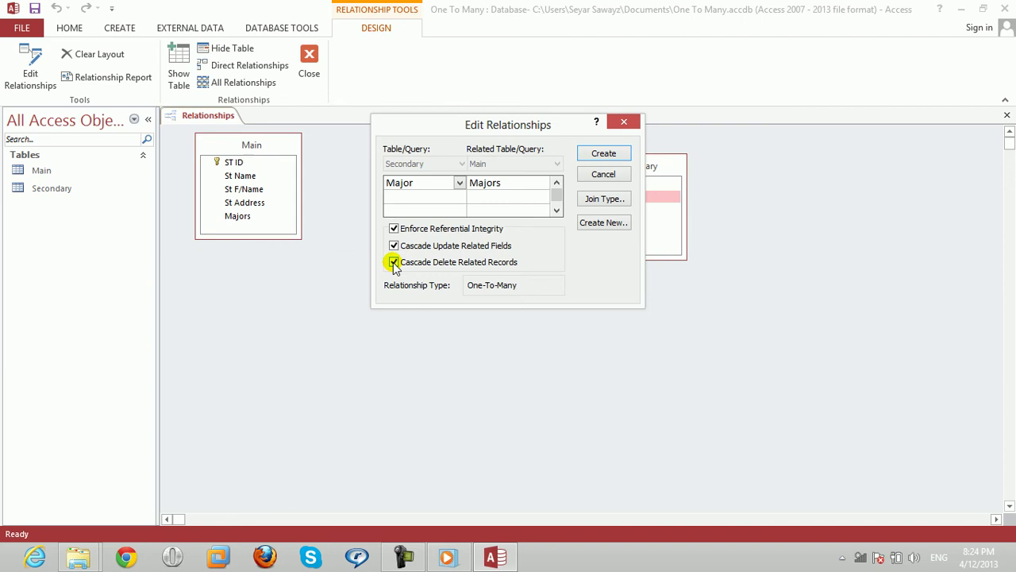
pyautogui.click(603, 153)
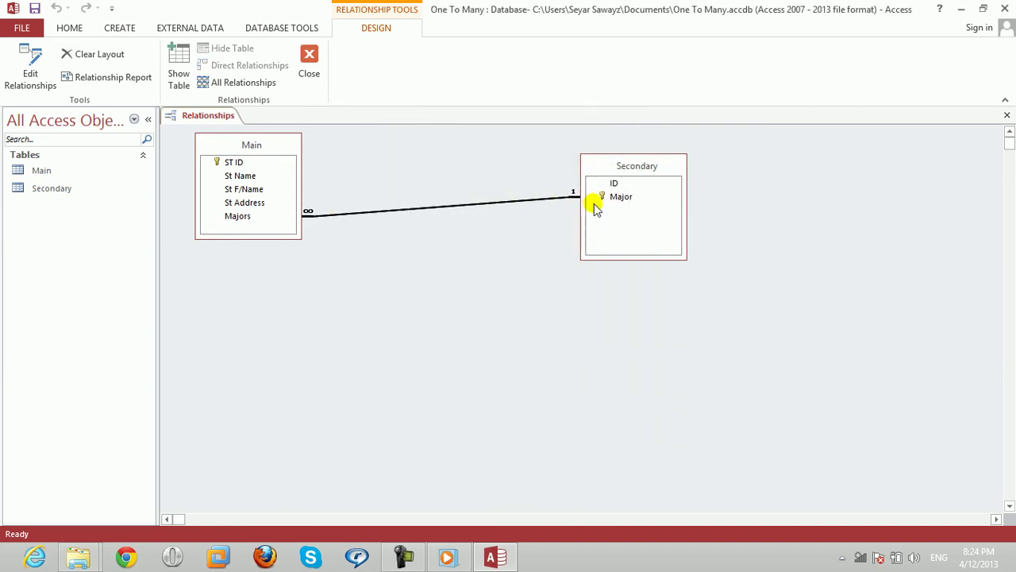
# Reposition the Secondary table and close the Relationships window, saving the layout.
pyautogui.moveTo(608, 164); pyautogui.dragTo(619, 147)
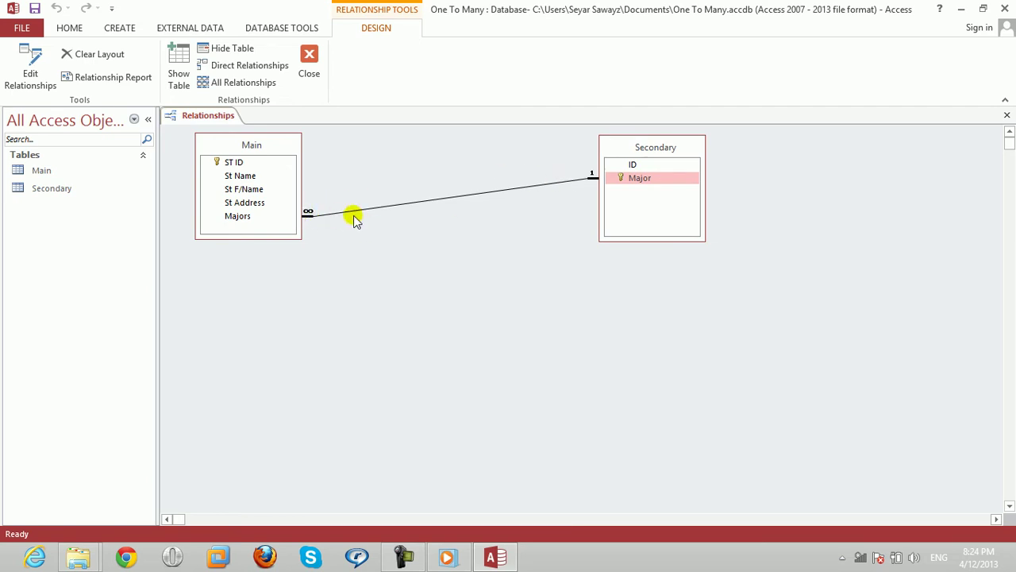
pyautogui.click(1007, 116)
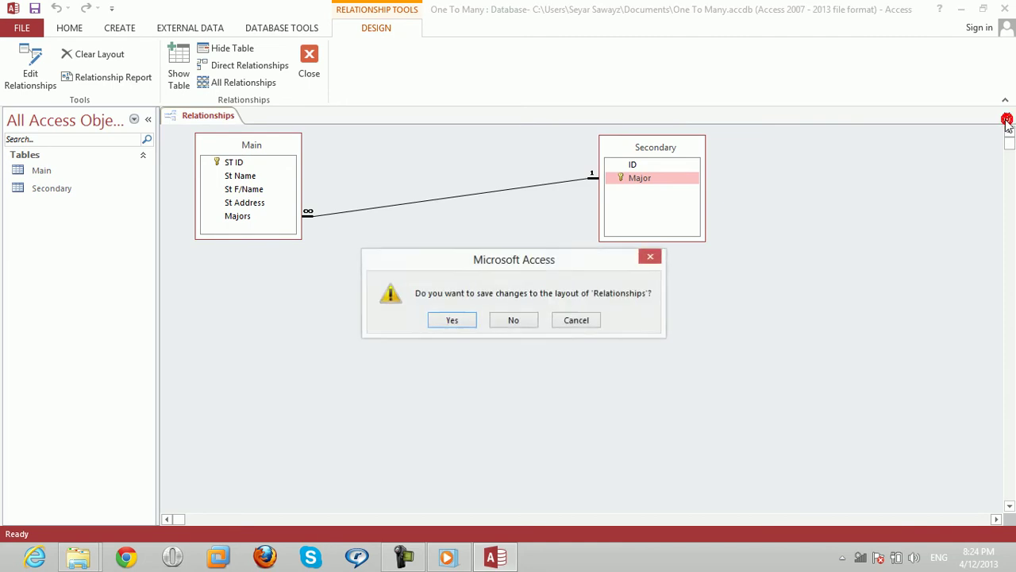
pyautogui.click(453, 320)
# Save the layout and enter a test student in Main with major Dit.
pyautogui.click(452, 320)
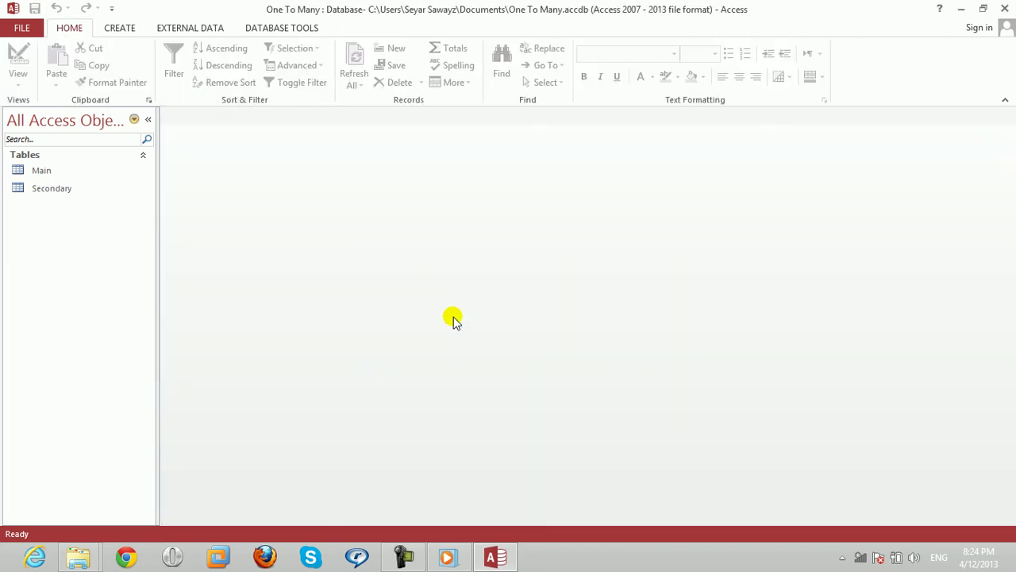
pyautogui.click(48, 175)
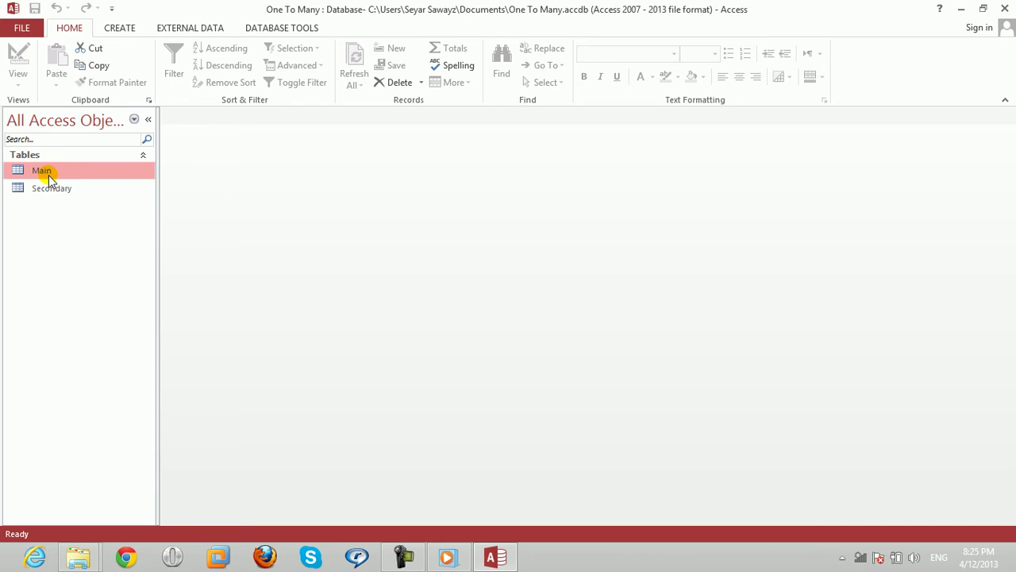
pyautogui.doubleClick(48, 174)
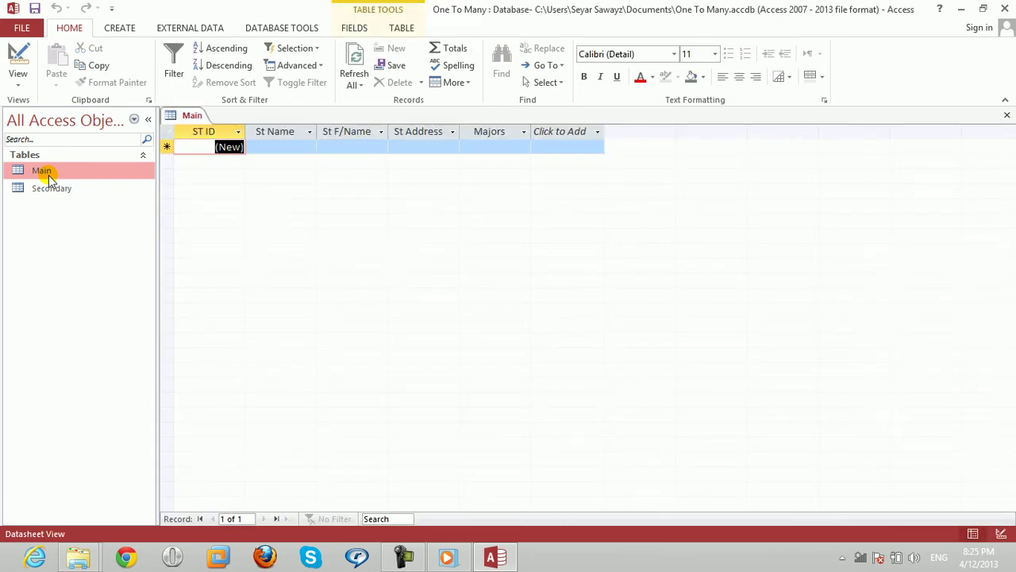
pyautogui.press('Tab')
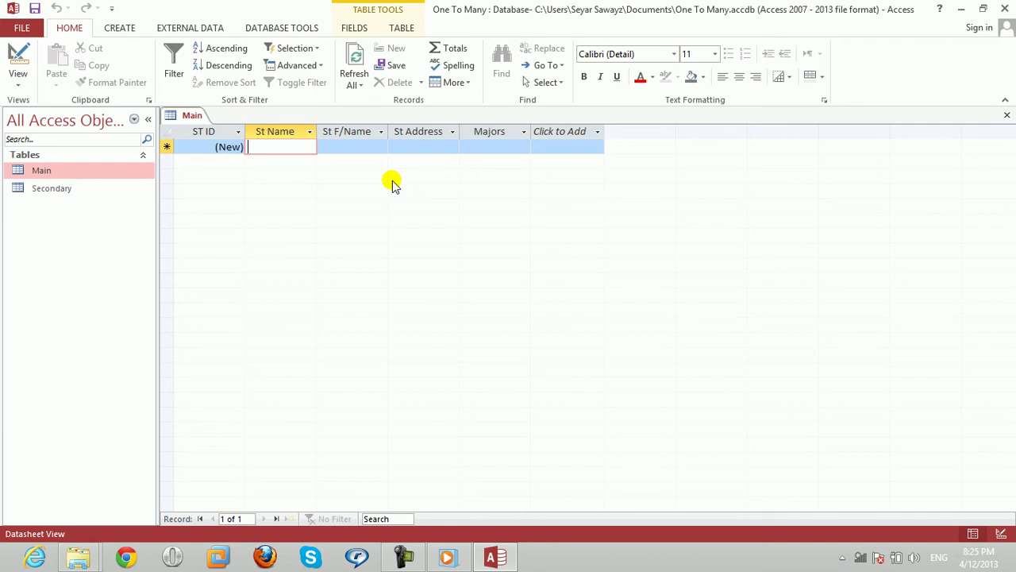
pyautogui.press('Tab')
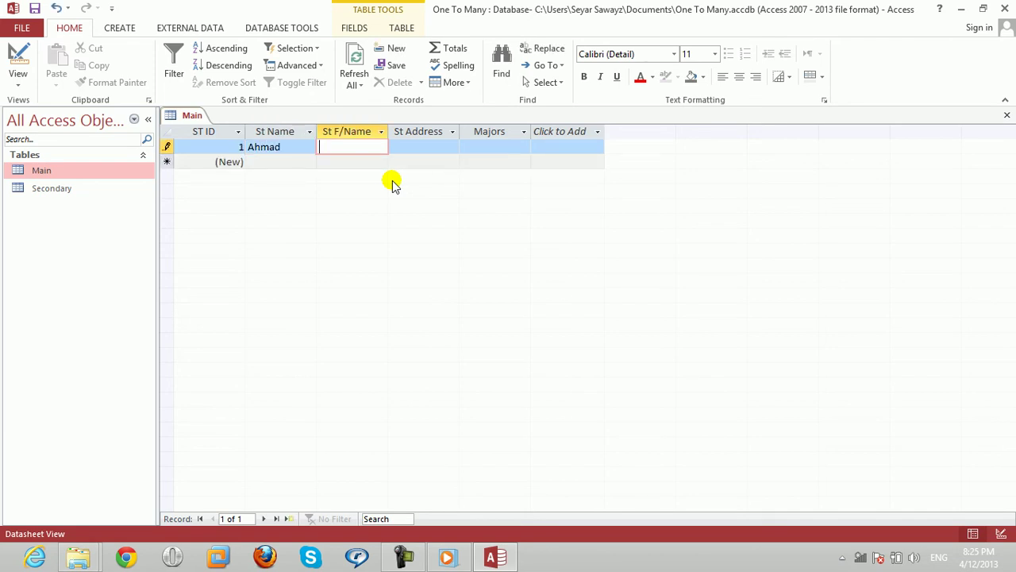
pyautogui.press('Tab')
pyautogui.write('Kabu')
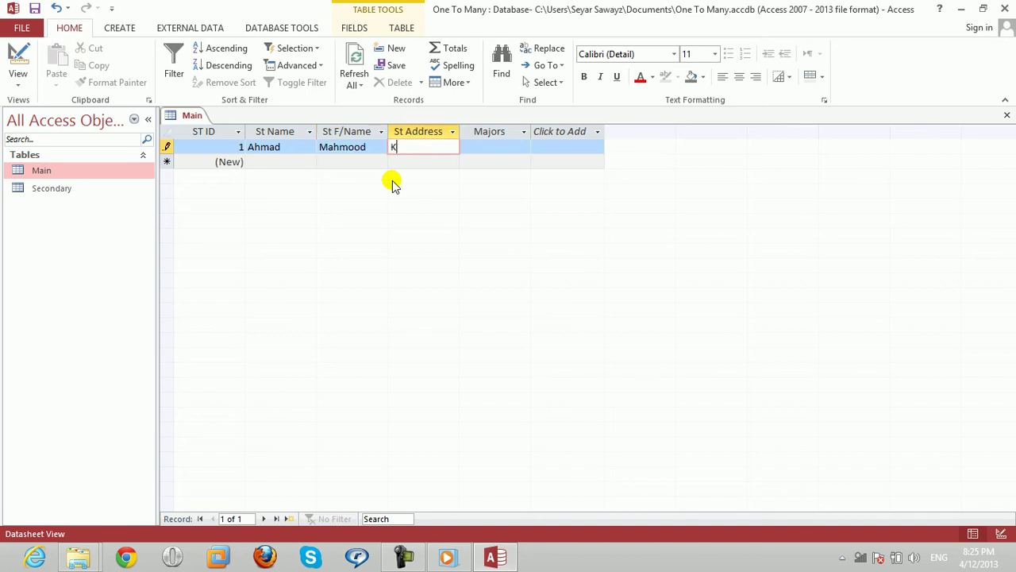
pyautogui.press('Tab')
pyautogui.write('Dit')
pyautogui.press('Tab')
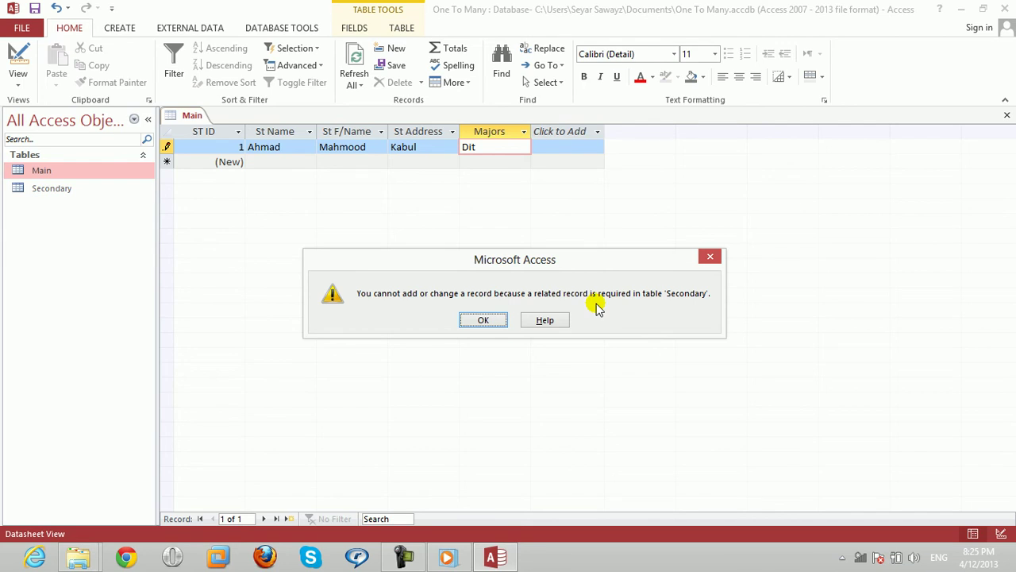
# Dismiss the related-record error and discard the unsaved record while closing Main.
pyautogui.click(486, 320)
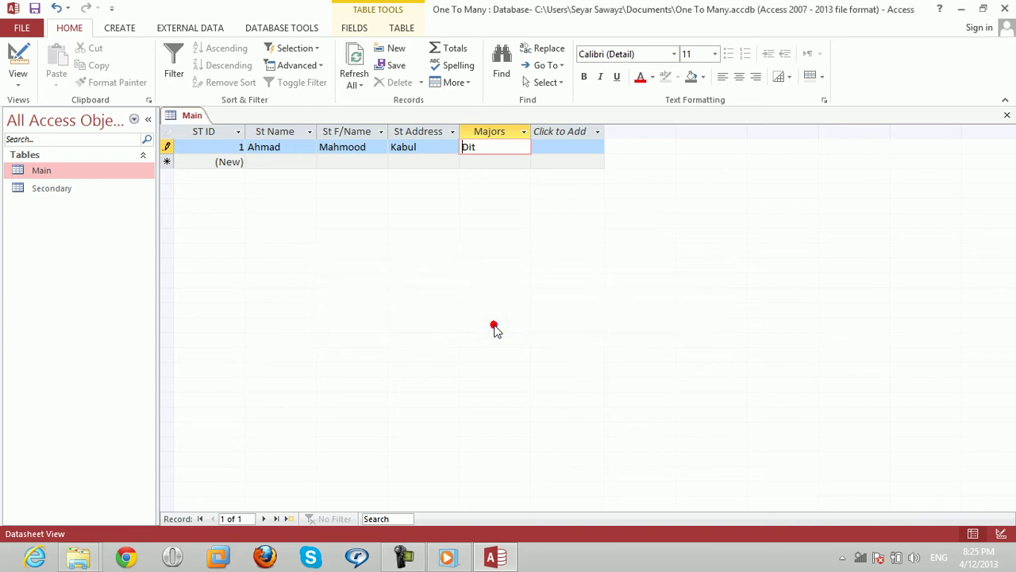
pyautogui.click(1005, 115)
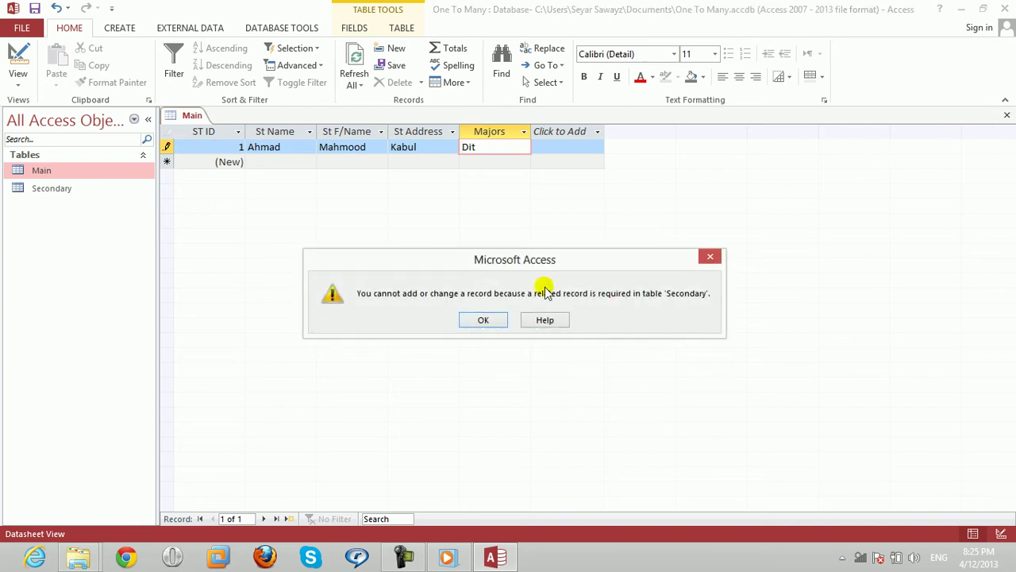
pyautogui.click(484, 319)
pyautogui.click(482, 333)
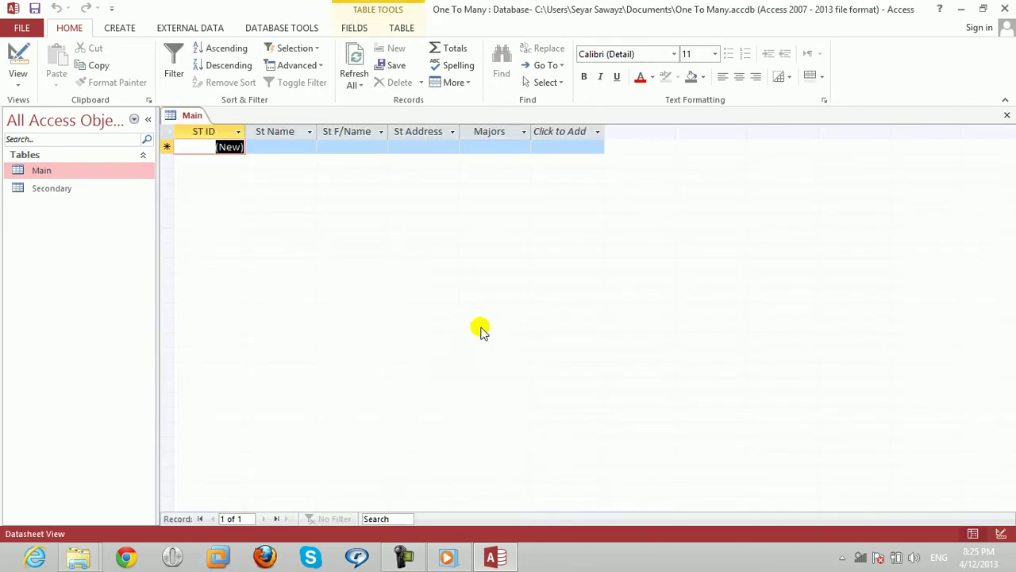
# Enter DIT, BCS and BBA in Secondary's Major column and close the table.
pyautogui.click(1007, 115)
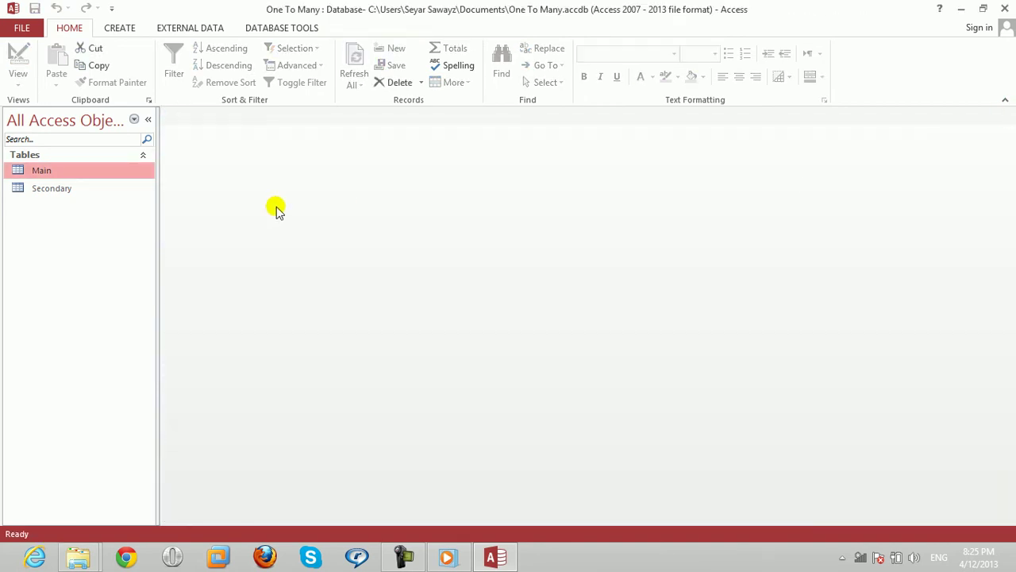
pyautogui.doubleClick(40, 190)
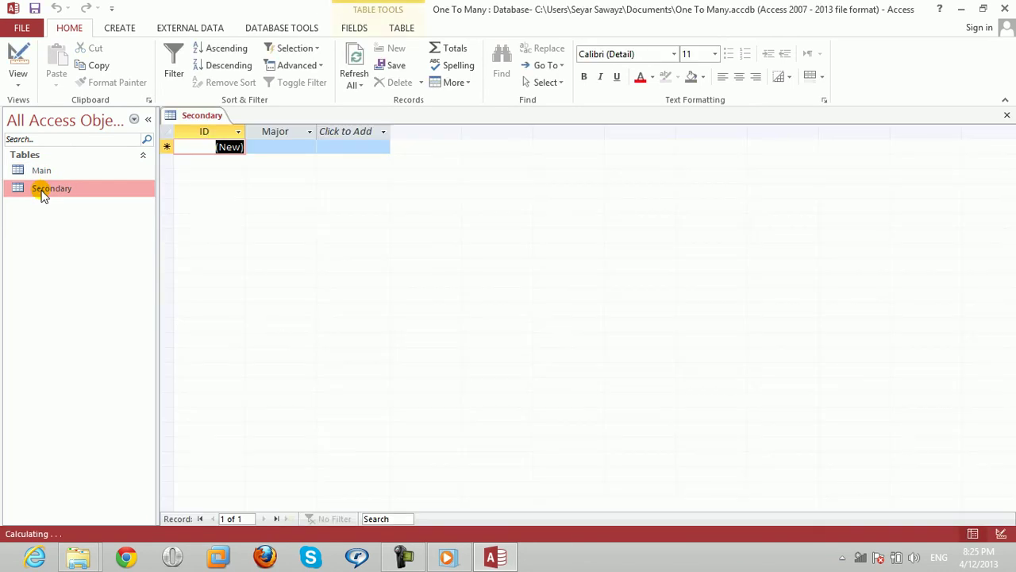
pyautogui.click(314, 145)
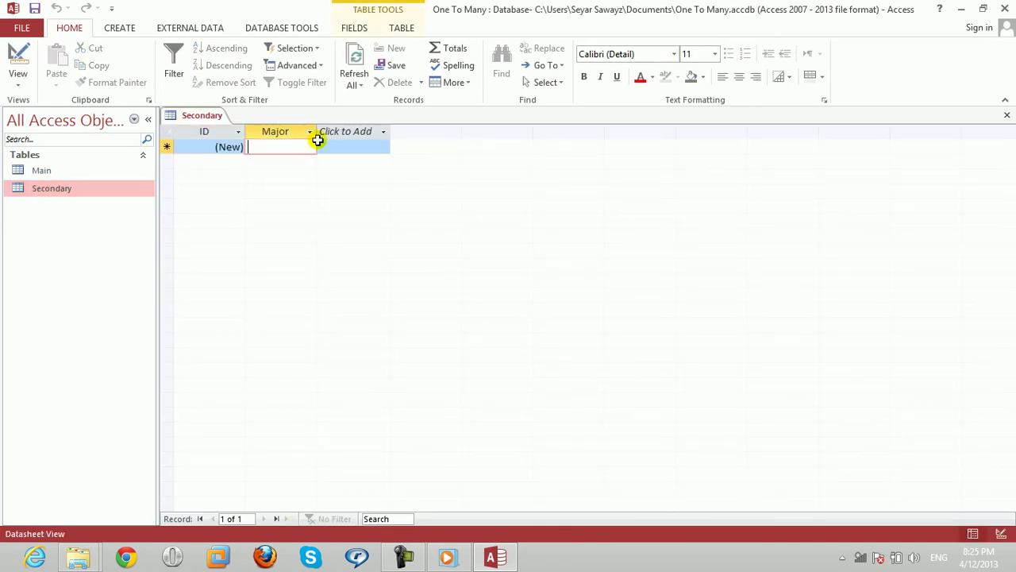
pyautogui.press('capslock')
pyautogui.write('DIT')
pyautogui.press('Down')
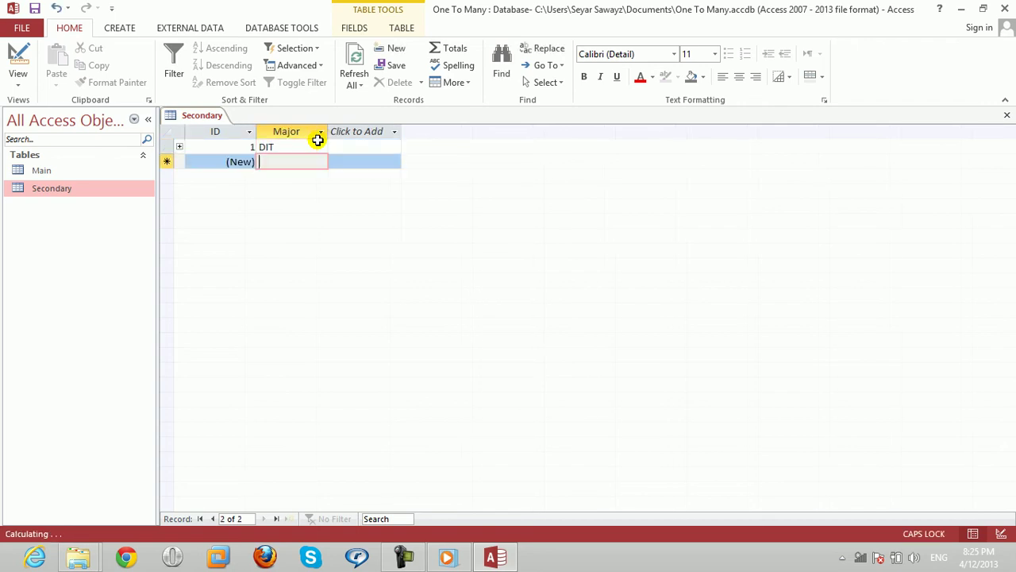
pyautogui.write('BCS')
pyautogui.press('Down')
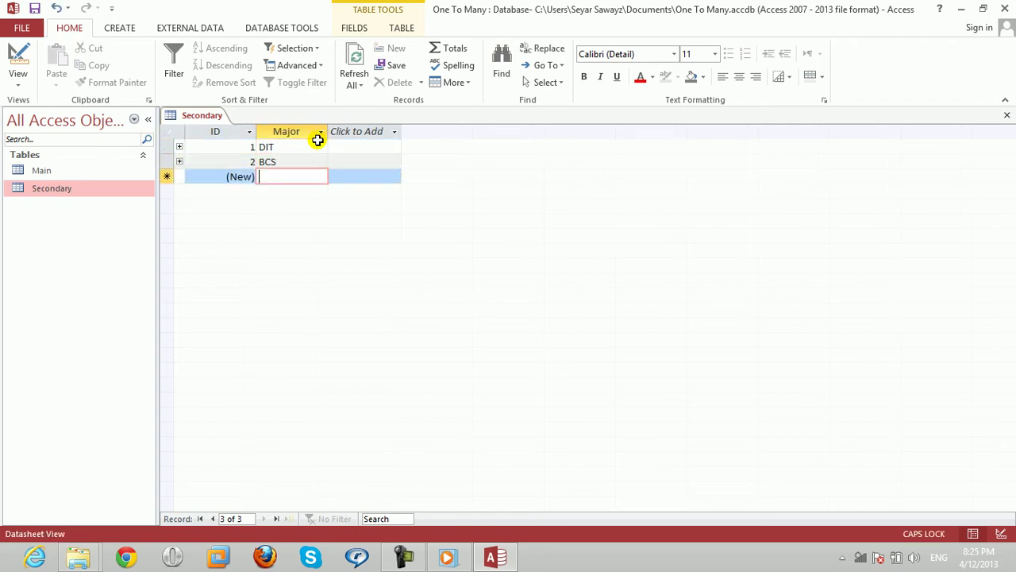
pyautogui.write('BBA')
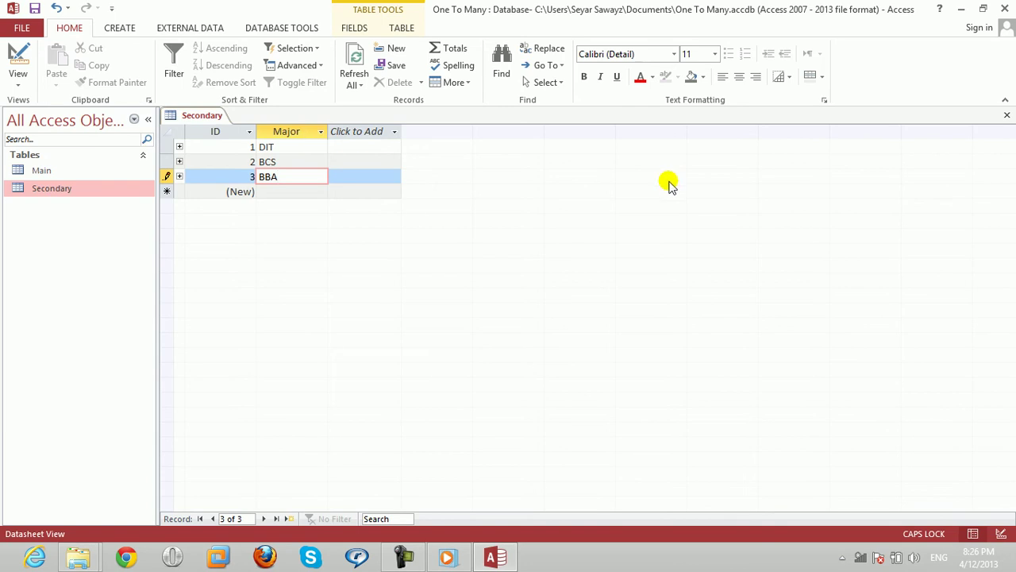
pyautogui.click(1006, 115)
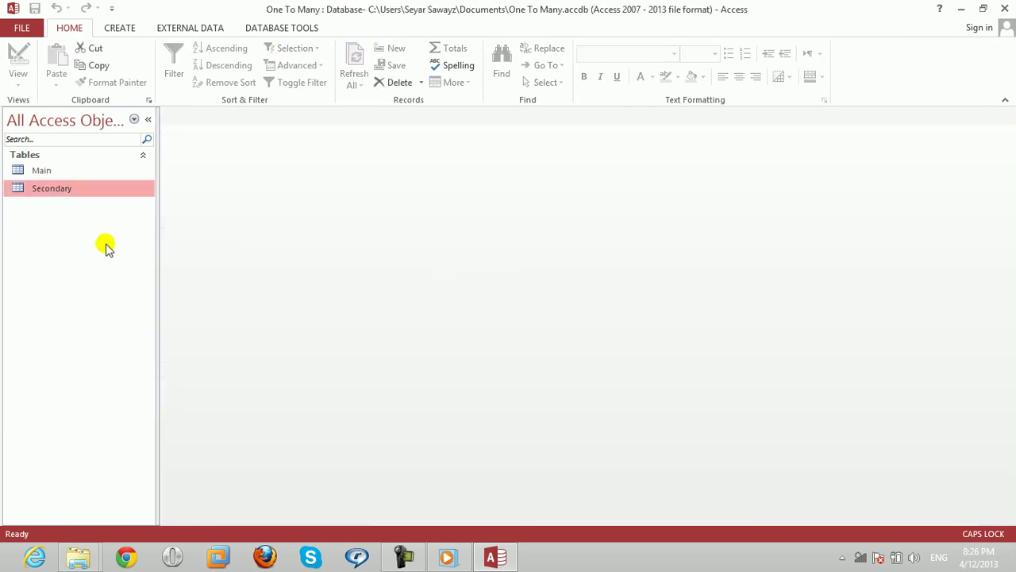
pyautogui.click(46, 171)
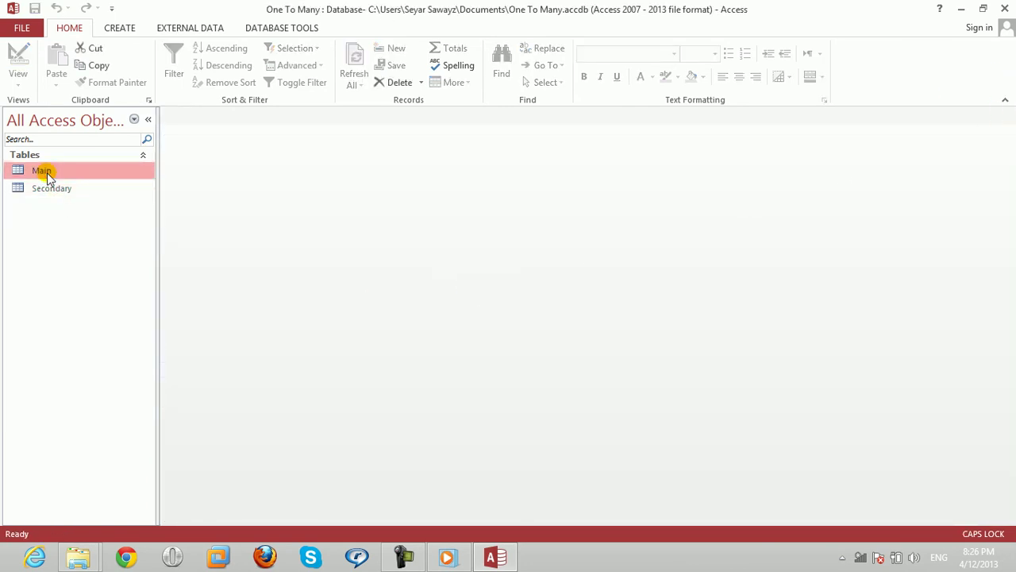
# Add a student record in Main with major DIT, filling name, father's name and address.
pyautogui.doubleClick(46, 172)
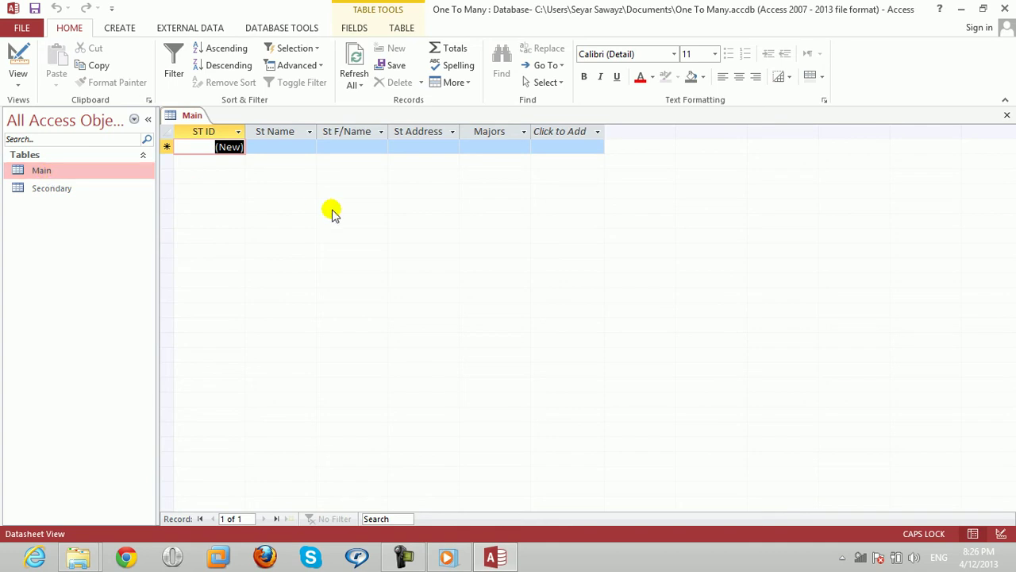
pyautogui.press('Tab')
pyautogui.press('Tab')
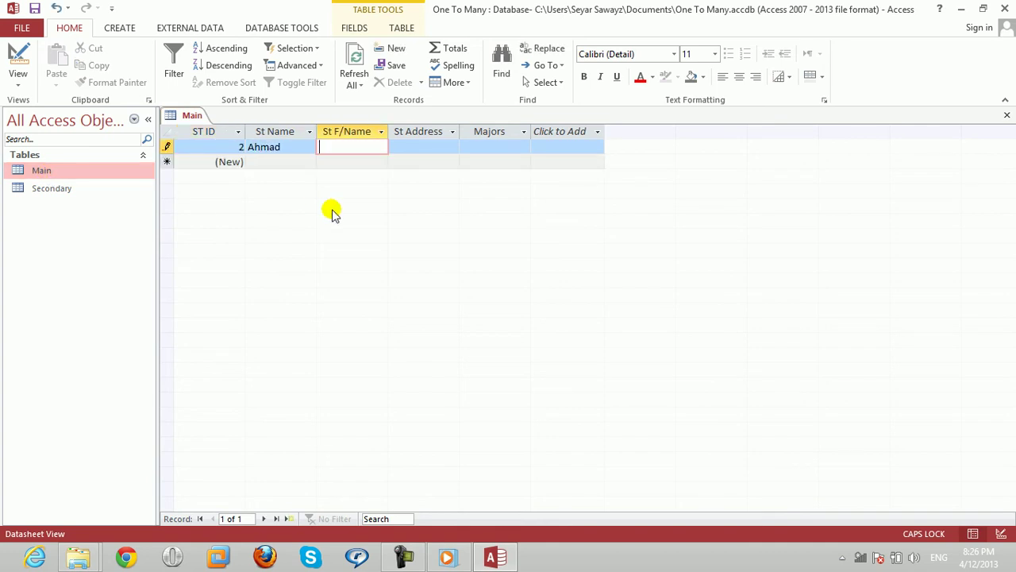
pyautogui.press('capslock')
pyautogui.press('Tab')
pyautogui.press('Tab')
pyautogui.click(331, 212)
pyautogui.hotkey('shift', 'Tab')
pyautogui.write('Kabu')
pyautogui.press('Tab')
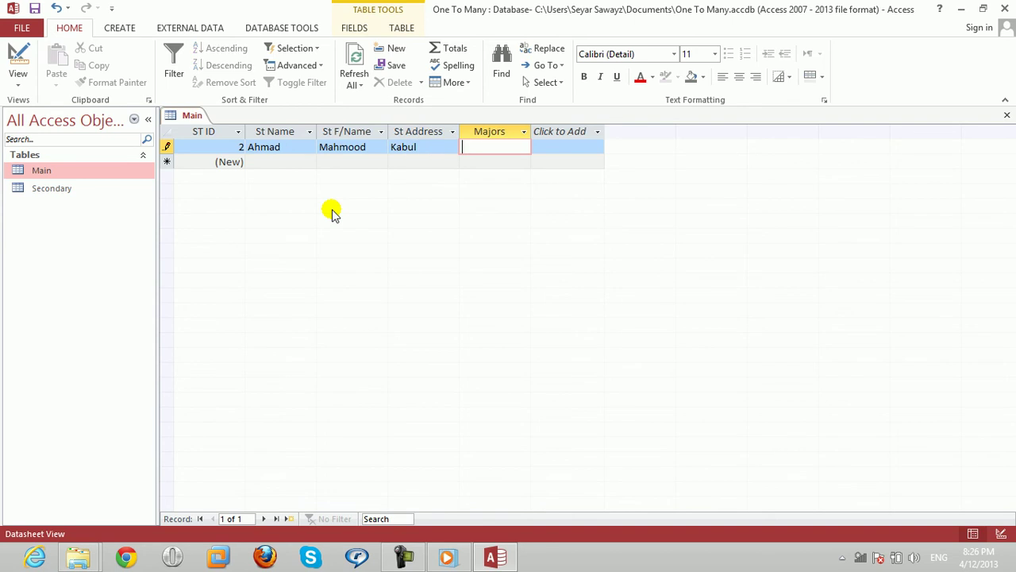
pyautogui.write('DIT')
pyautogui.press('Down')
pyautogui.hotkey('shift', 'Tab')
pyautogui.hotkey('shift', 'Tab')
pyautogui.hotkey('shift', 'Tab')
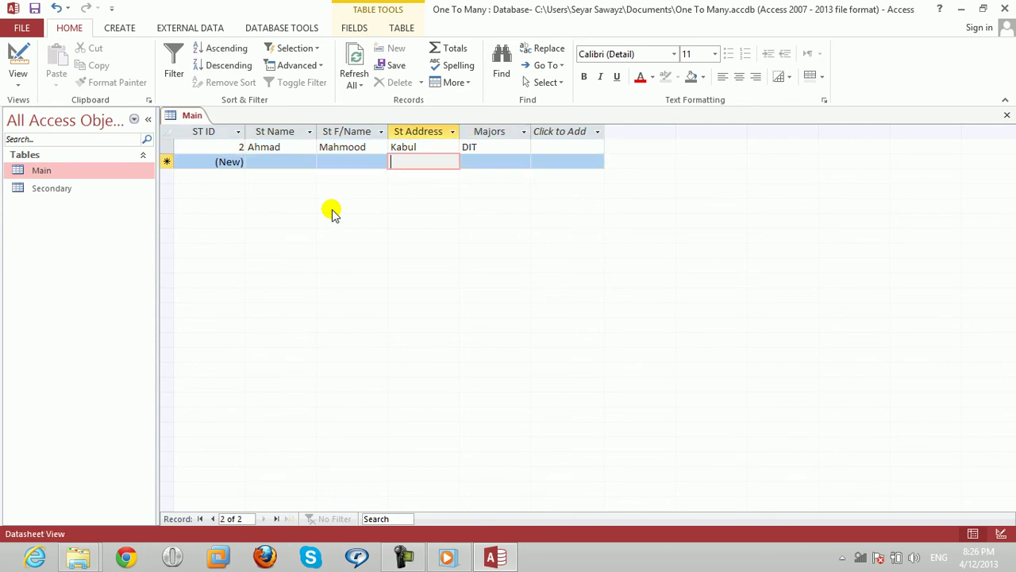
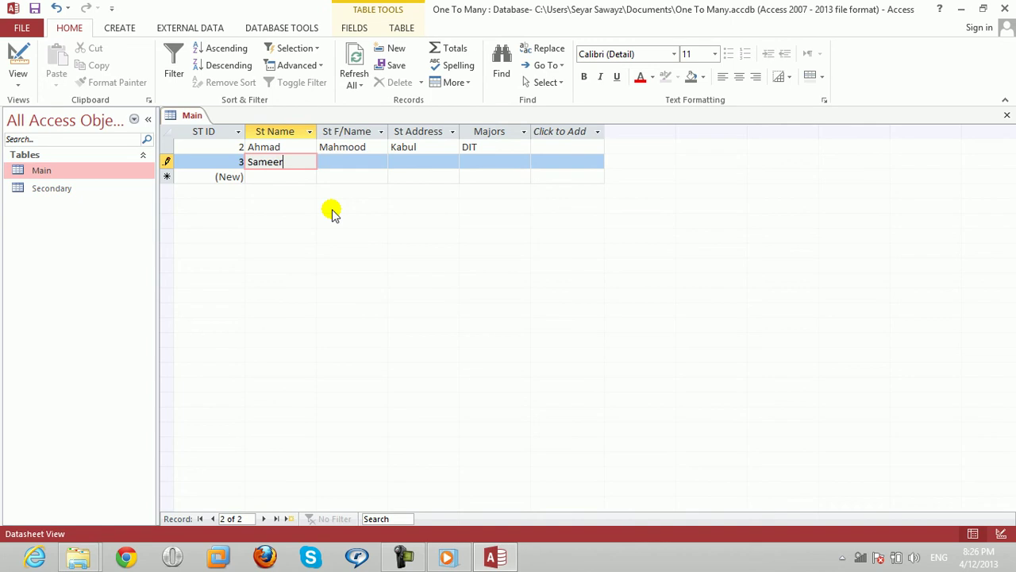
# Add a second student record with major BBA.
pyautogui.press('Tab')
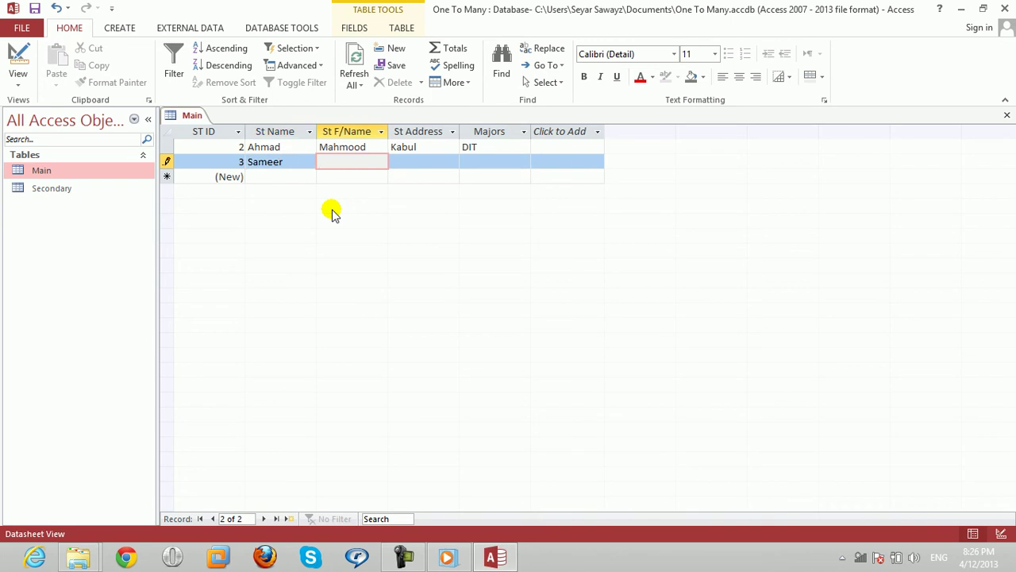
pyautogui.press('Tab')
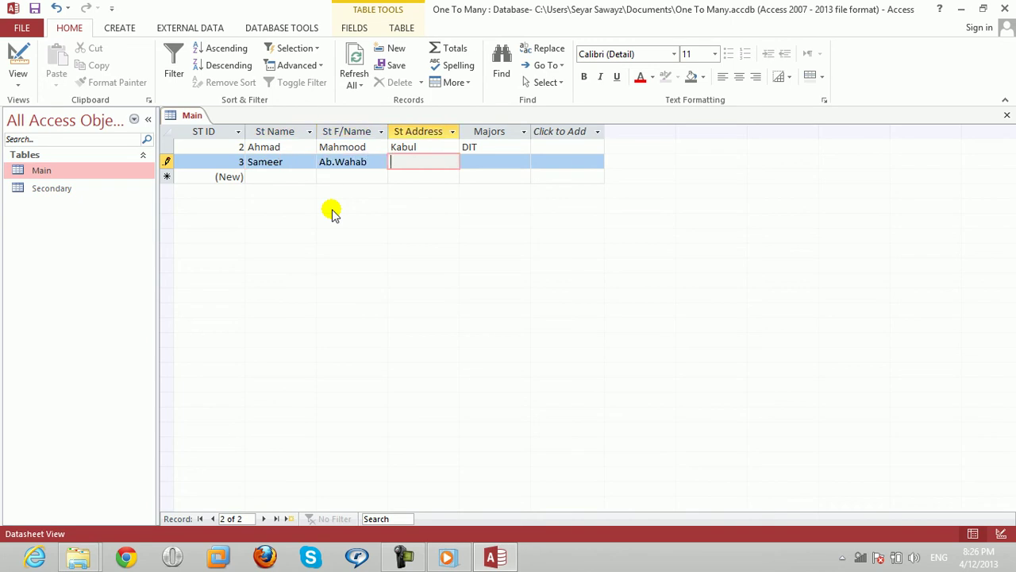
pyautogui.write('Kunduz')
pyautogui.press('Tab')
pyautogui.write('BBA')
pyautogui.press('Down')
pyautogui.press('Left')
pyautogui.press('Left')
pyautogui.press('Left')
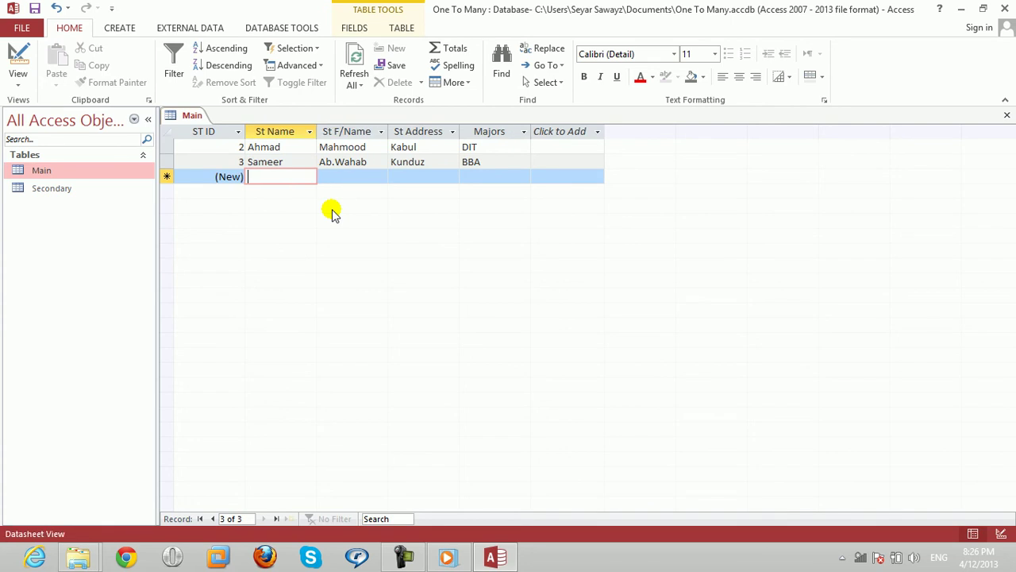
# Add a third student record with major BCS.
pyautogui.press('Tab')
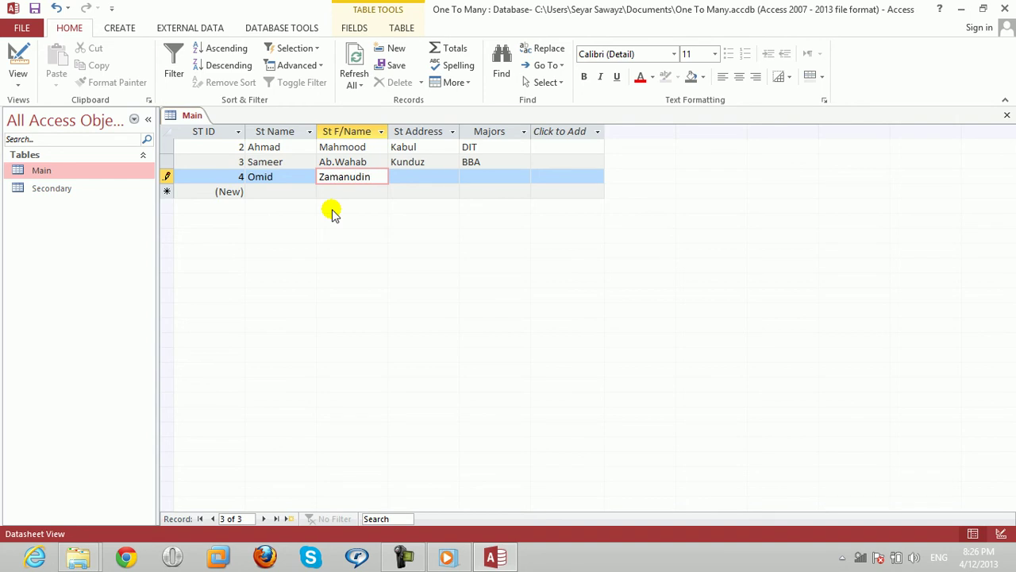
pyautogui.press('Tab')
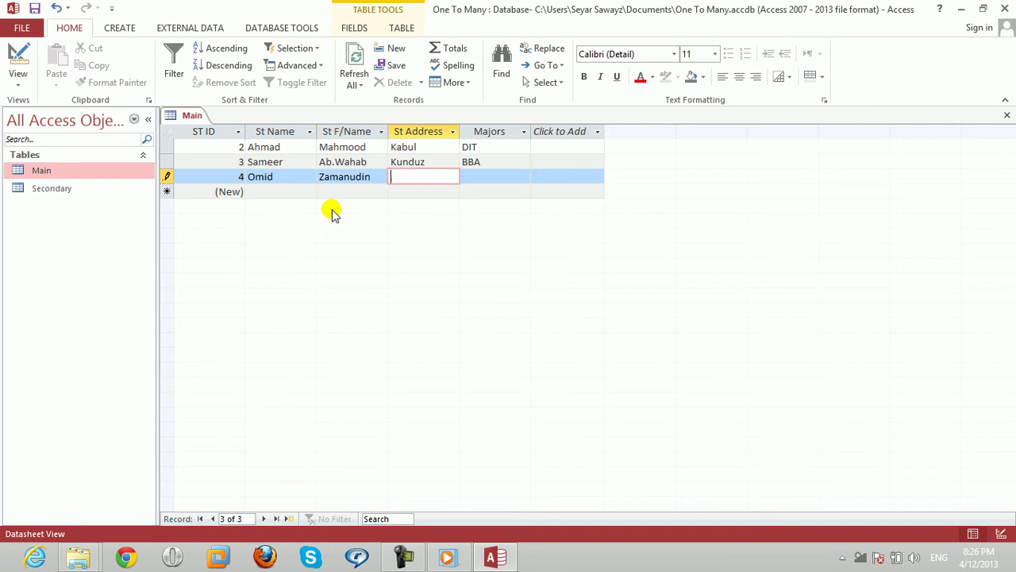
pyautogui.write('Maza')
pyautogui.press('Tab')
pyautogui.write('BCS')
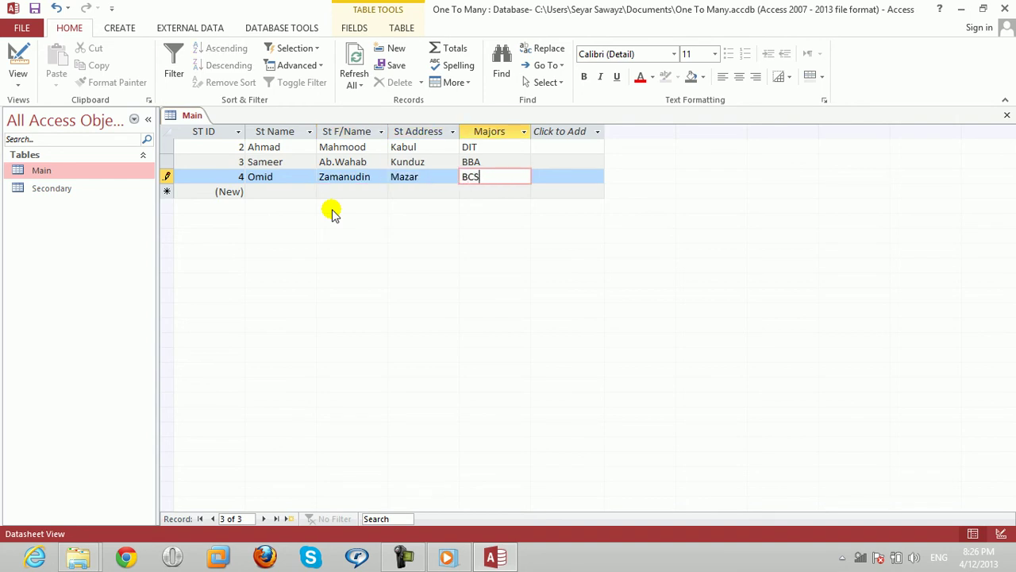
pyautogui.press('Tab')
pyautogui.hotkey('shift', 'Tab')
pyautogui.hotkey('shift', 'Tab')
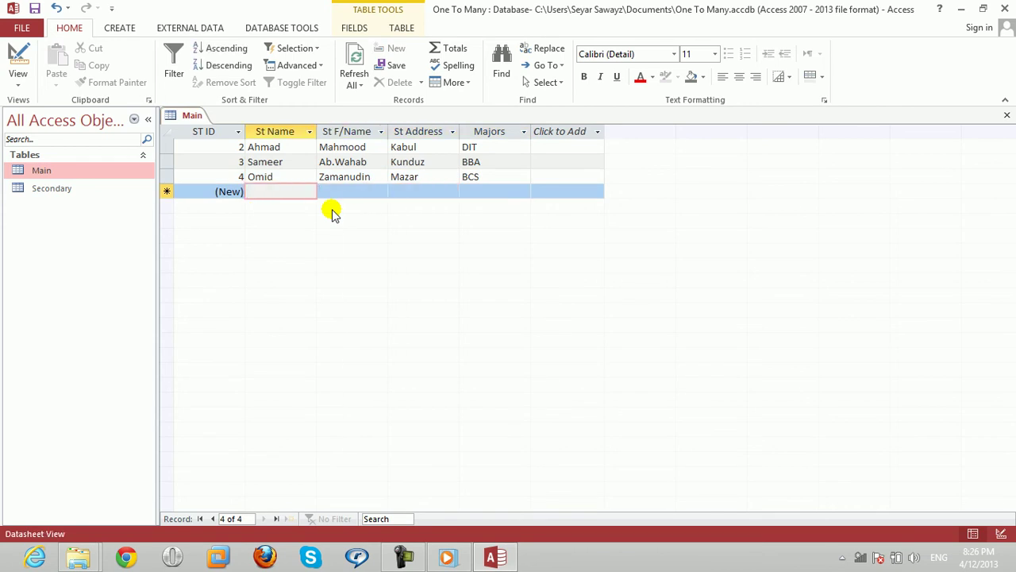
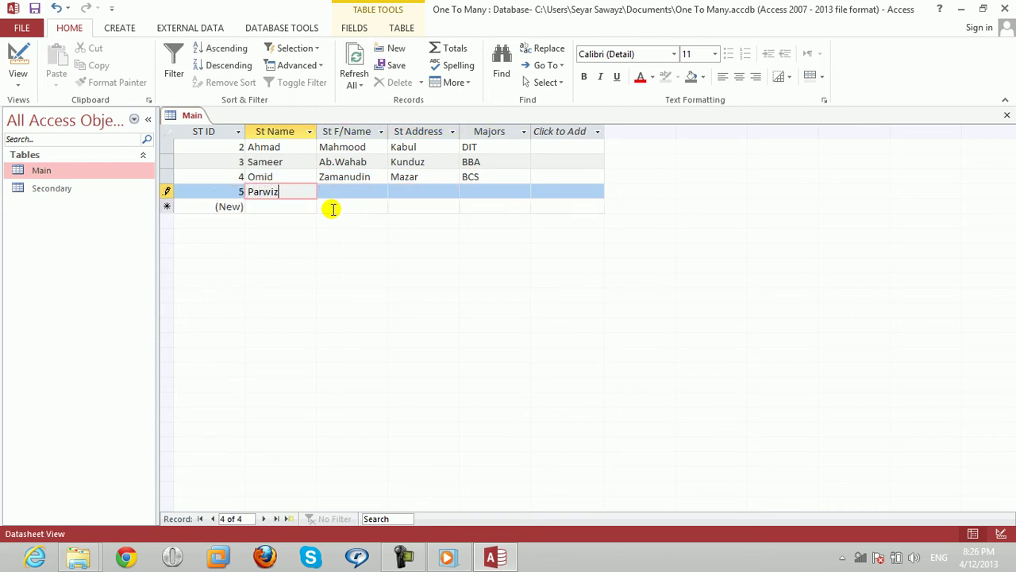
# Try a fourth student with major MBA, dismiss the rejection and close Main unsaved.
pyautogui.press('Tab')
pyautogui.press('Tab')
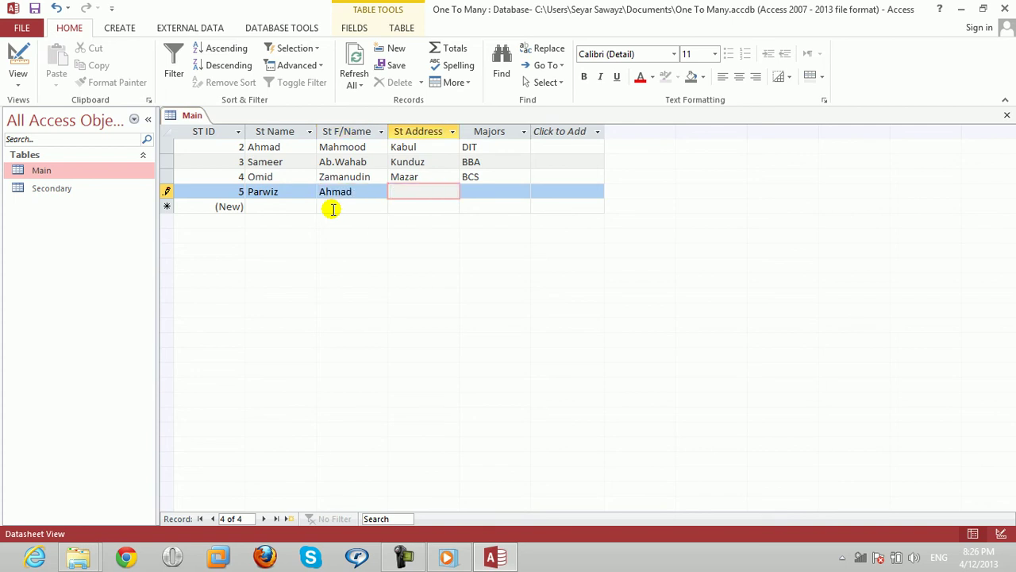
pyautogui.write('Mazar')
pyautogui.press('Tab')
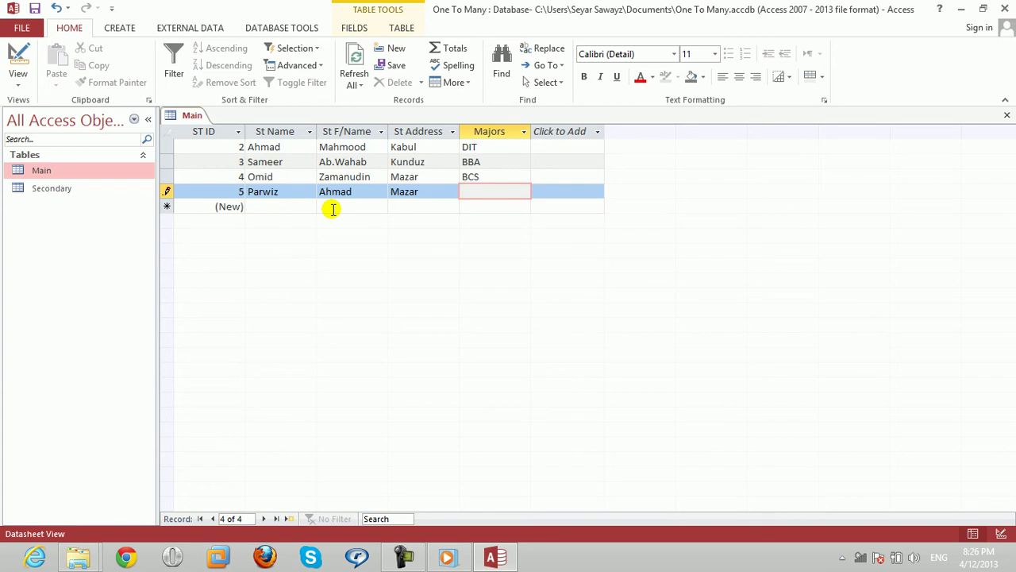
pyautogui.write('MBA')
pyautogui.press('Tab')
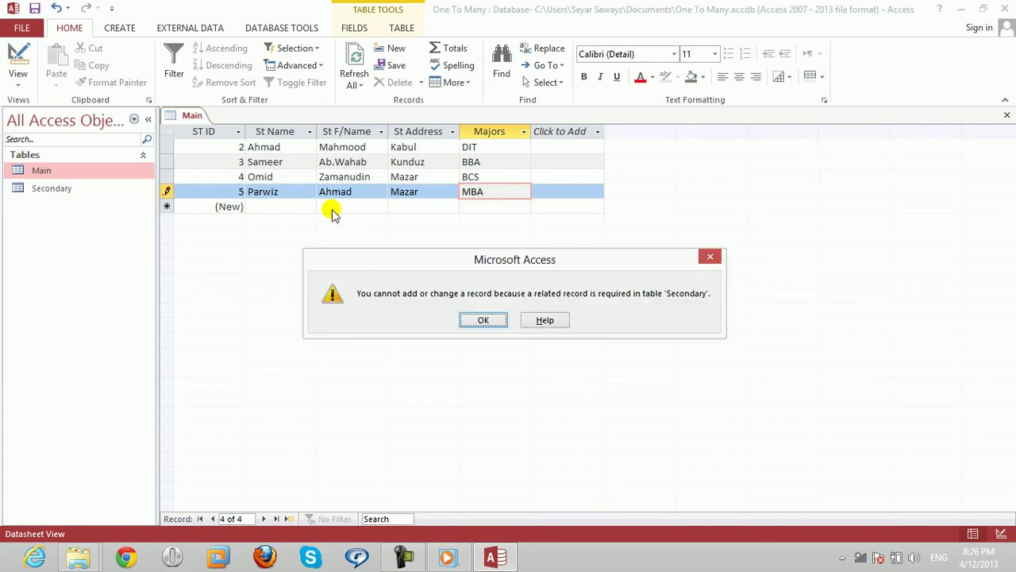
pyautogui.press('Return')
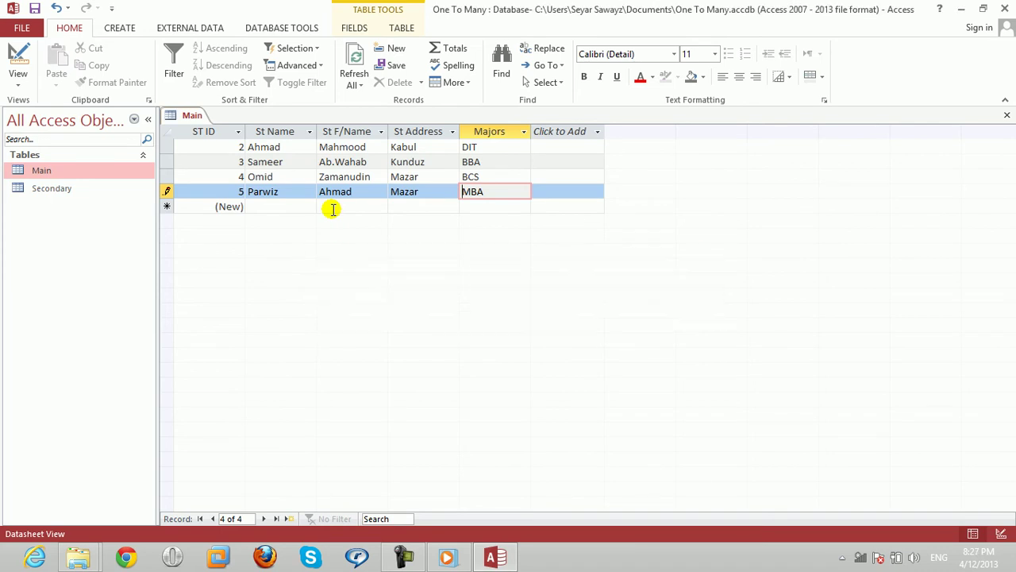
pyautogui.click(1007, 116)
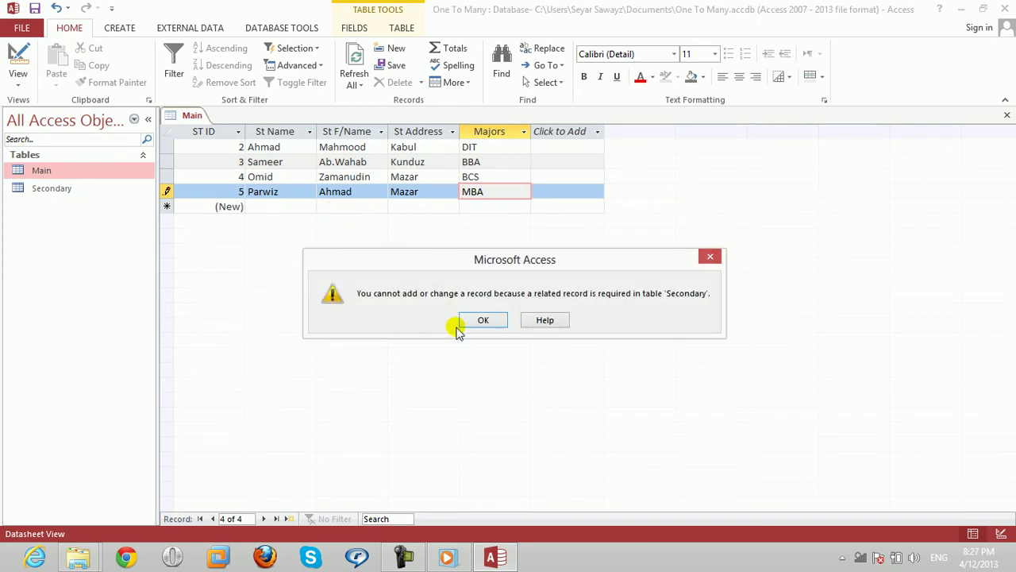
pyautogui.click(484, 318)
pyautogui.click(481, 332)
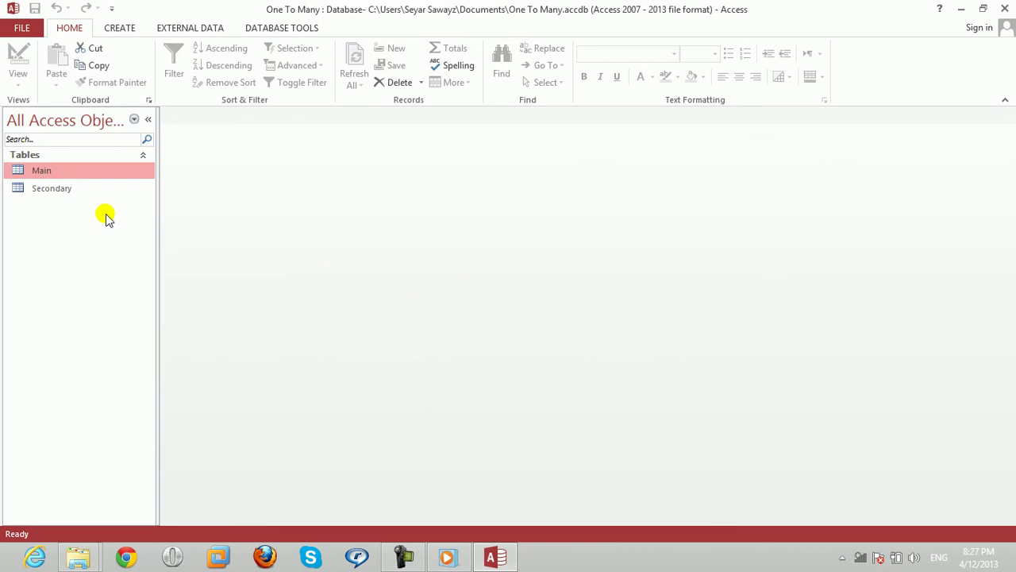
# Close Main and review the majors listed in the Secondary table.
pyautogui.press('Return')
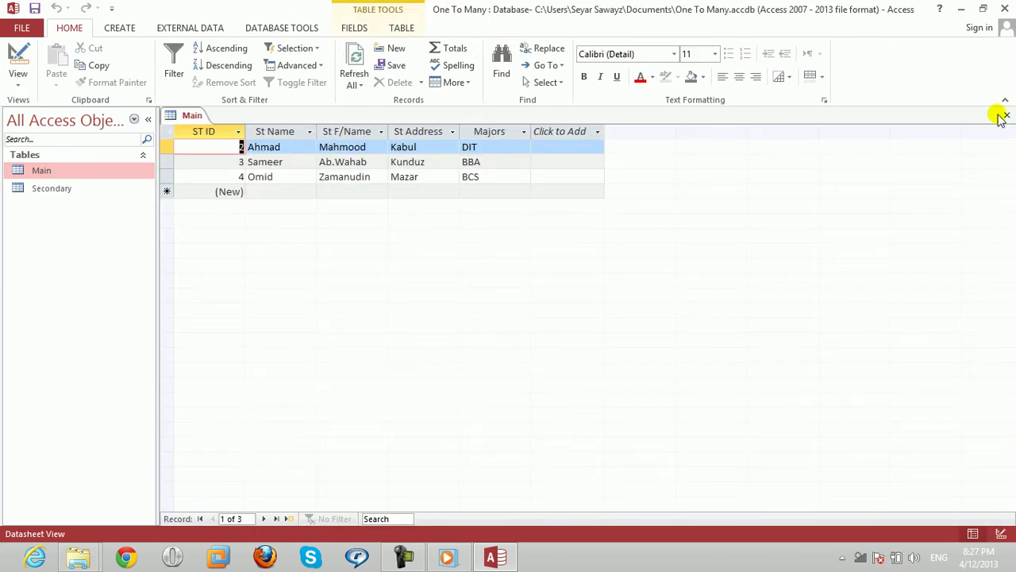
pyautogui.click(1006, 116)
pyautogui.doubleClick(44, 196)
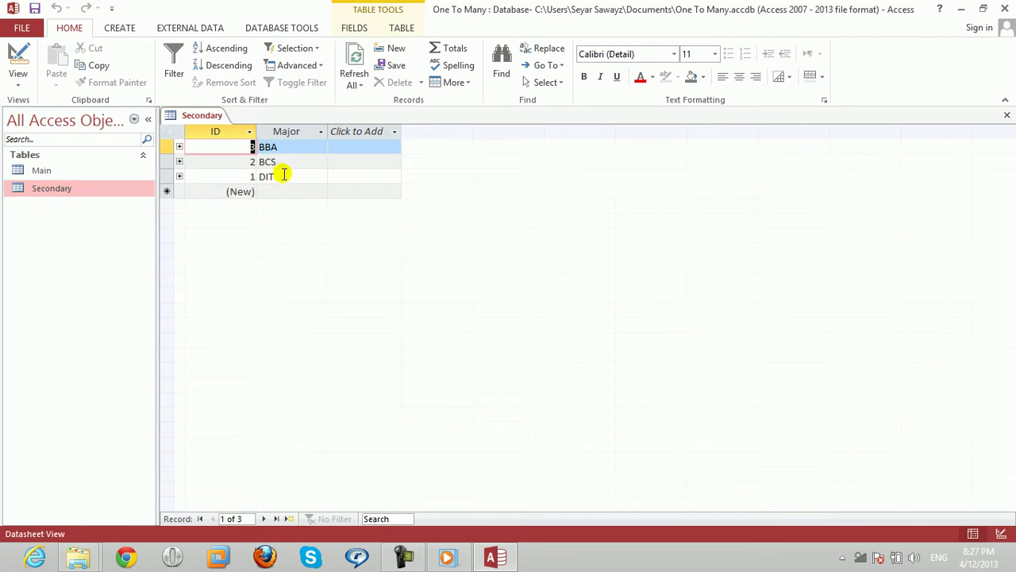
pyautogui.click(282, 178)
pyautogui.click(282, 195)
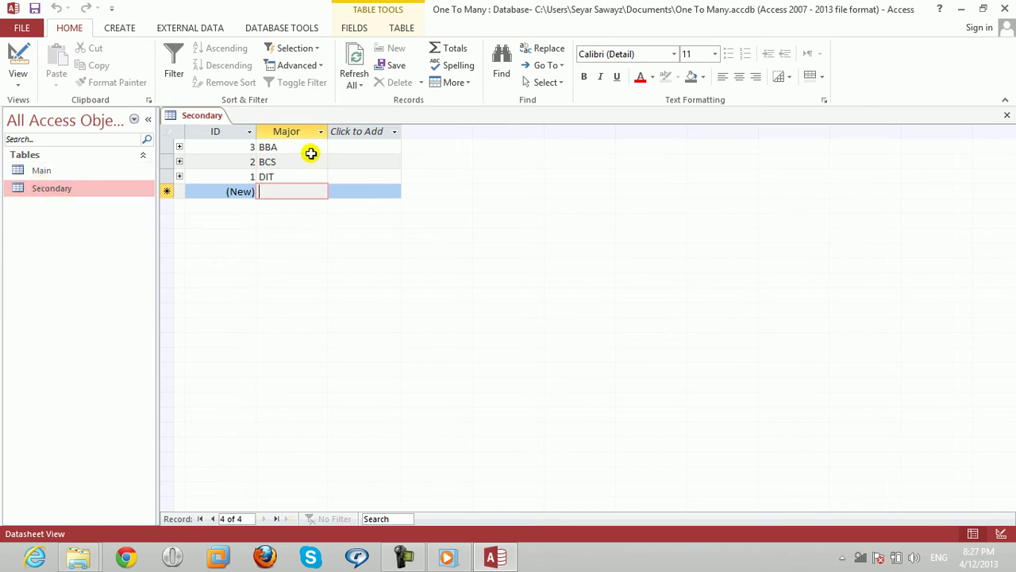
# Close Secondary and reopen Main at a new student record.
pyautogui.click(1006, 115)
pyautogui.doubleClick(27, 168)
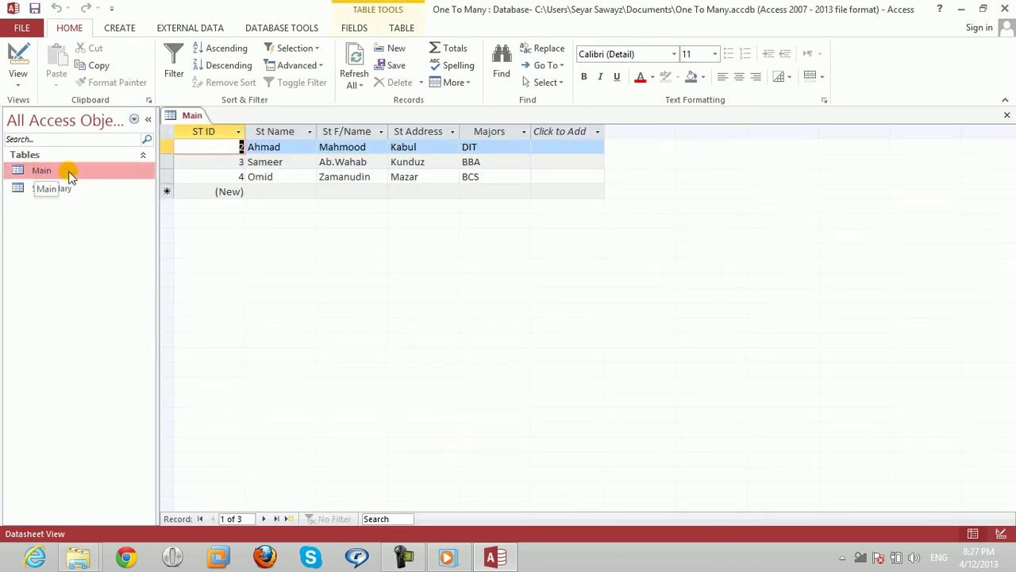
pyautogui.click(255, 193)
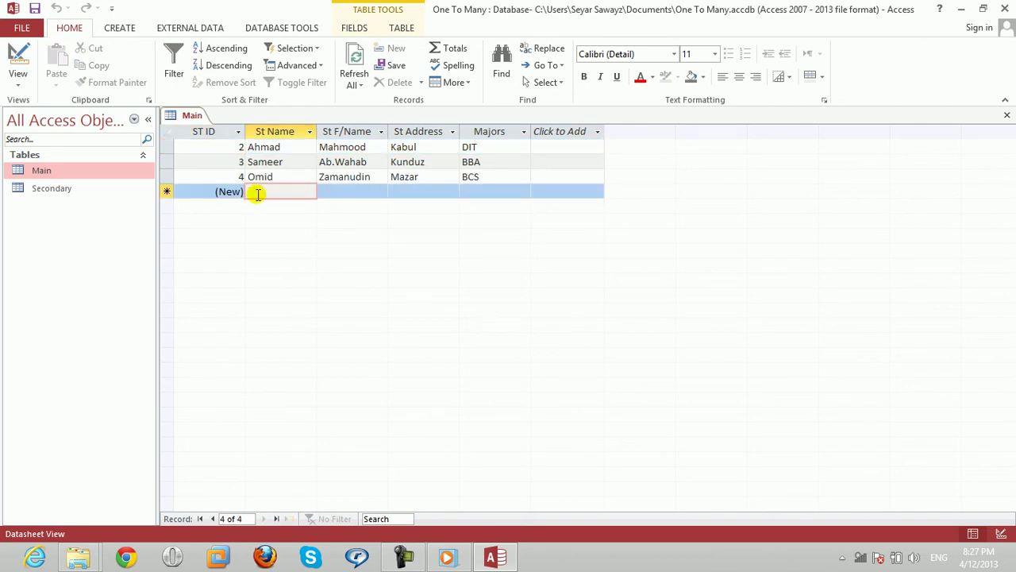
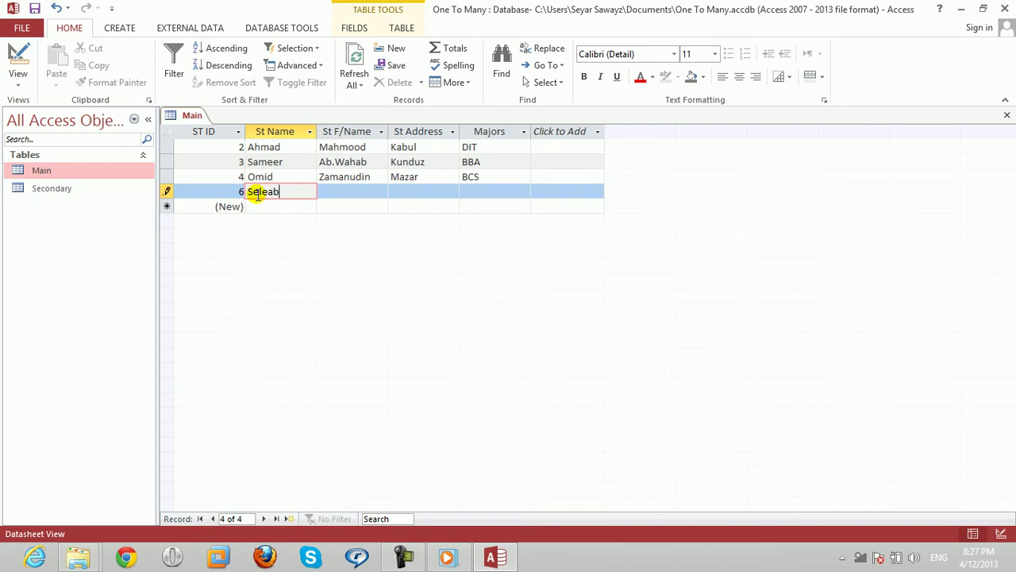
# Add a student from Parwan majoring in BBA to Main.
pyautogui.press('Tab')
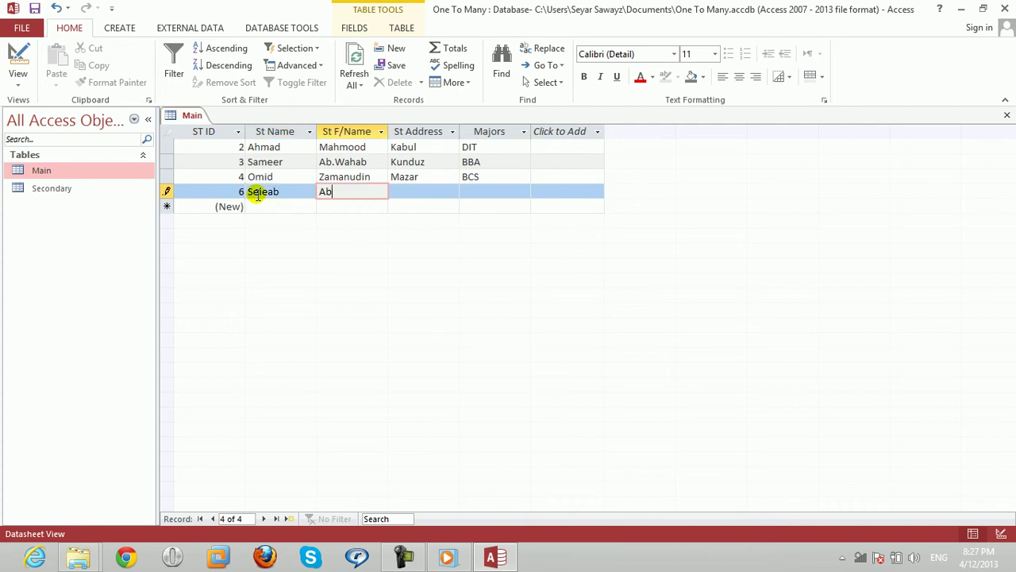
pyautogui.press('Tab')
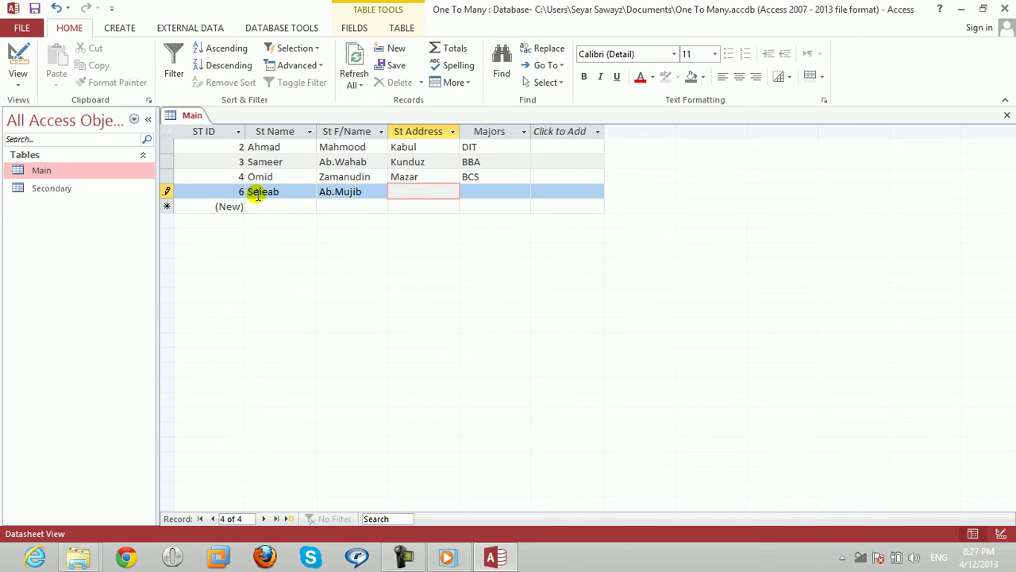
pyautogui.write('Parwan')
pyautogui.press('Tab')
pyautogui.write('BB')
pyautogui.press('Tab')
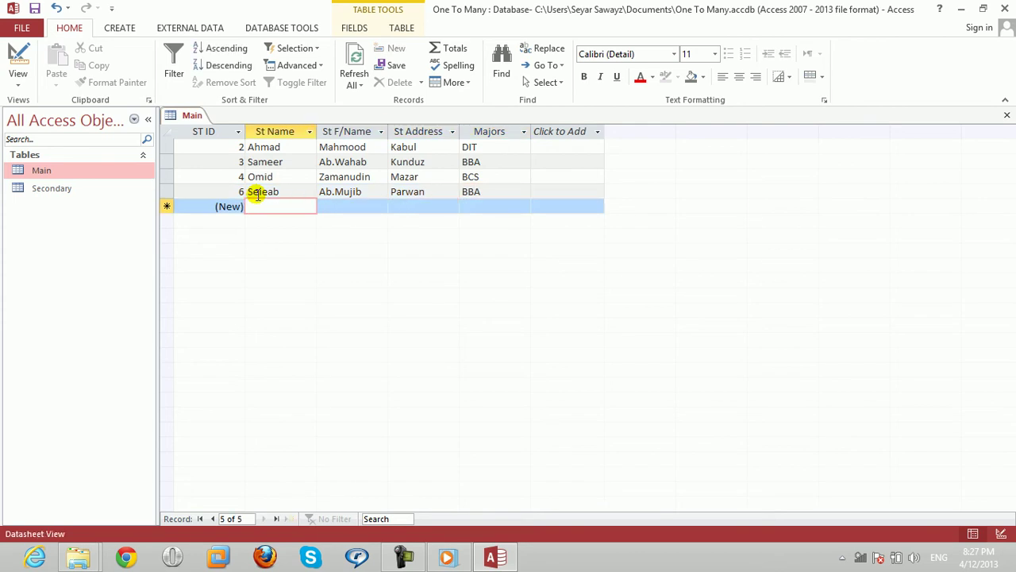
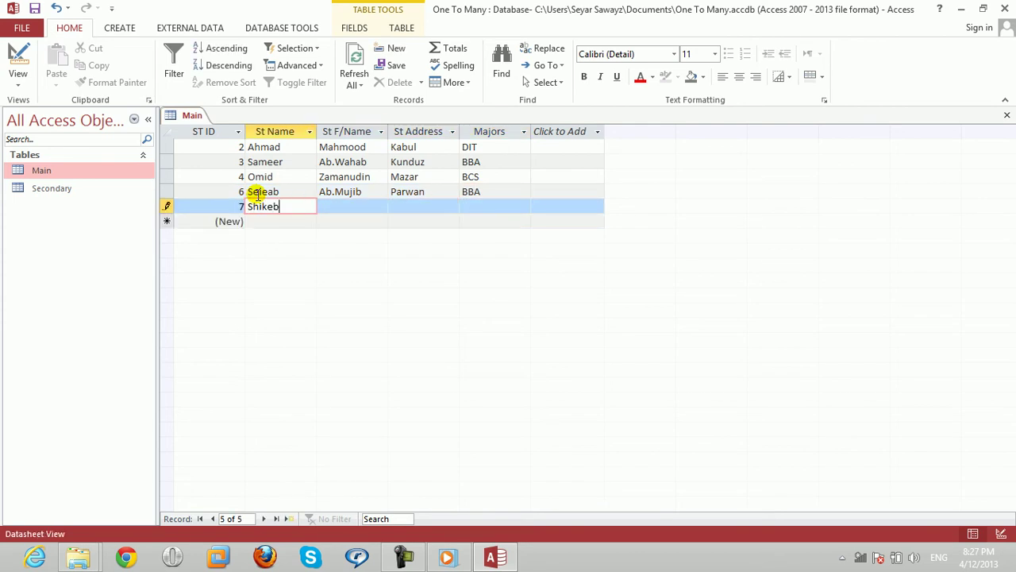
# Add a student from Kabul majoring in BCS.
pyautogui.press('Tab')
pyautogui.press('Tab')
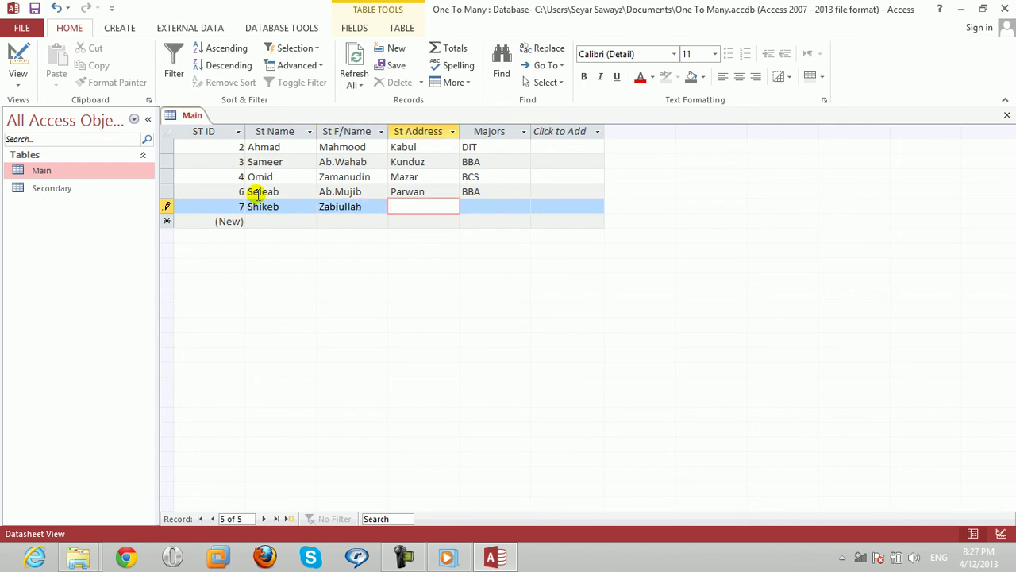
pyautogui.write('Kabul')
pyautogui.press('Tab')
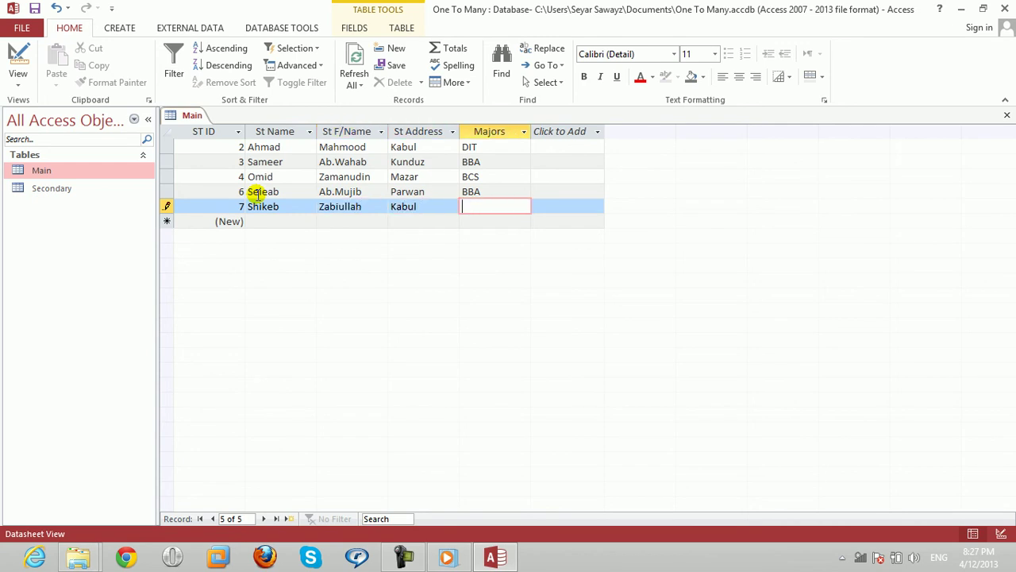
pyautogui.write('BCS')
pyautogui.press('Tab')
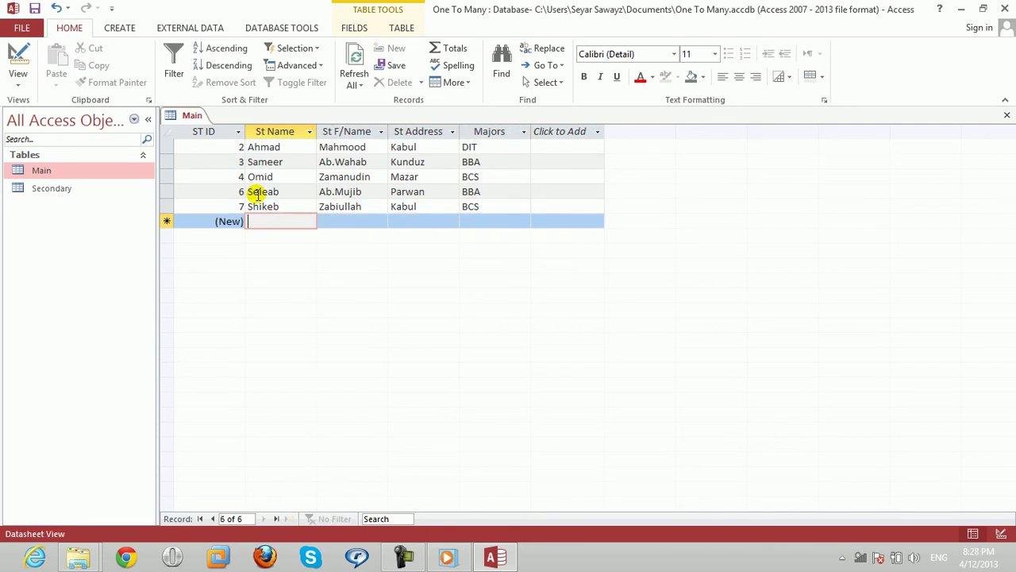
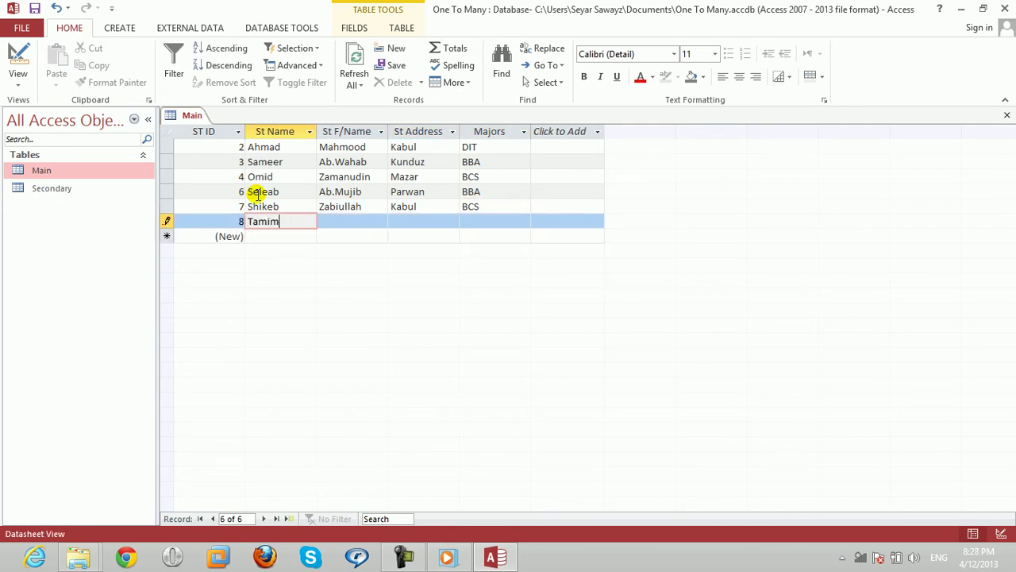
# Add student 8 with address Wardak and major DIT.
pyautogui.press('Tab')
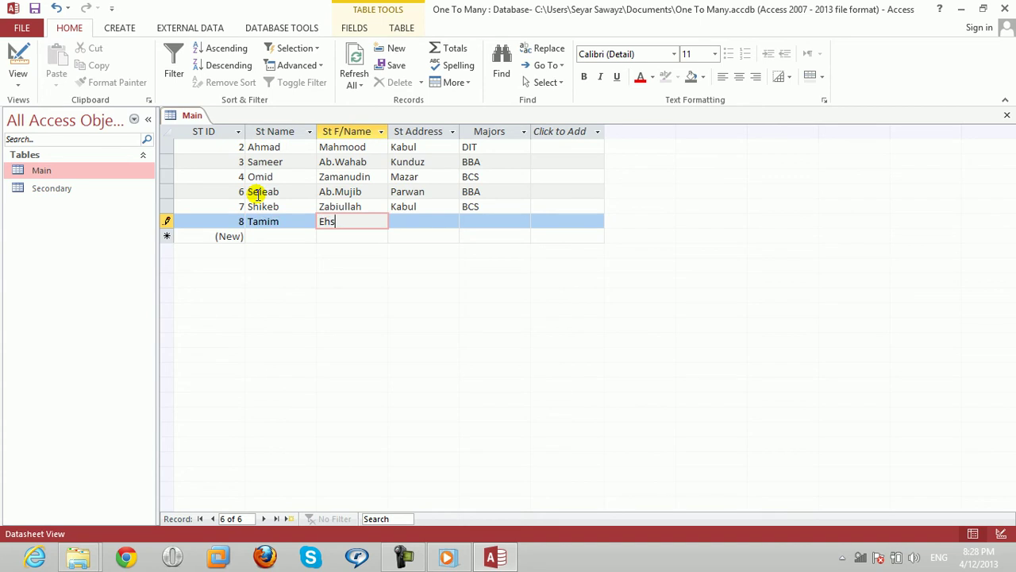
pyautogui.press('Tab')
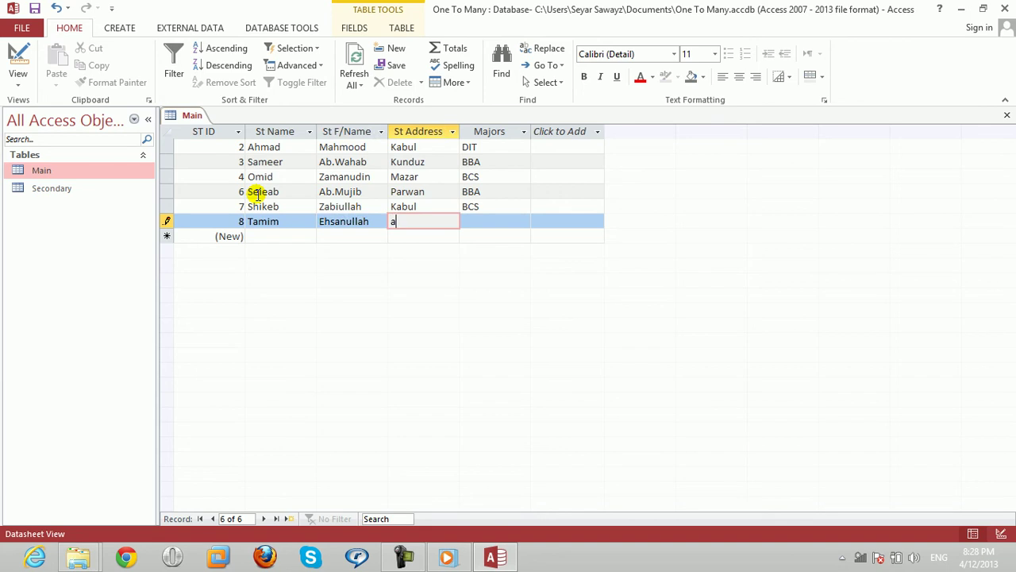
pyautogui.write('Wardak')
pyautogui.press('Tab')
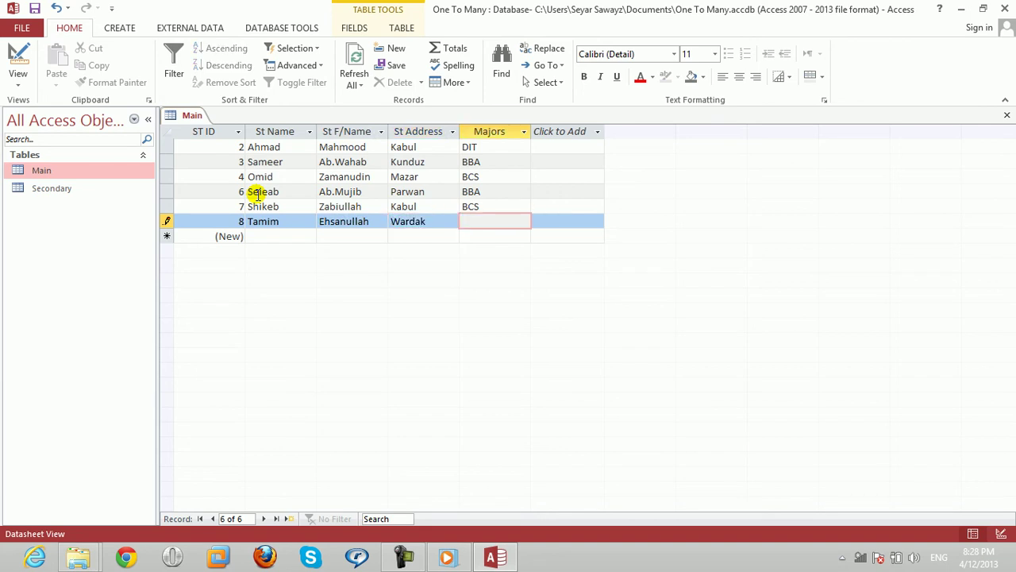
pyautogui.write('DIT')
pyautogui.press('Tab')
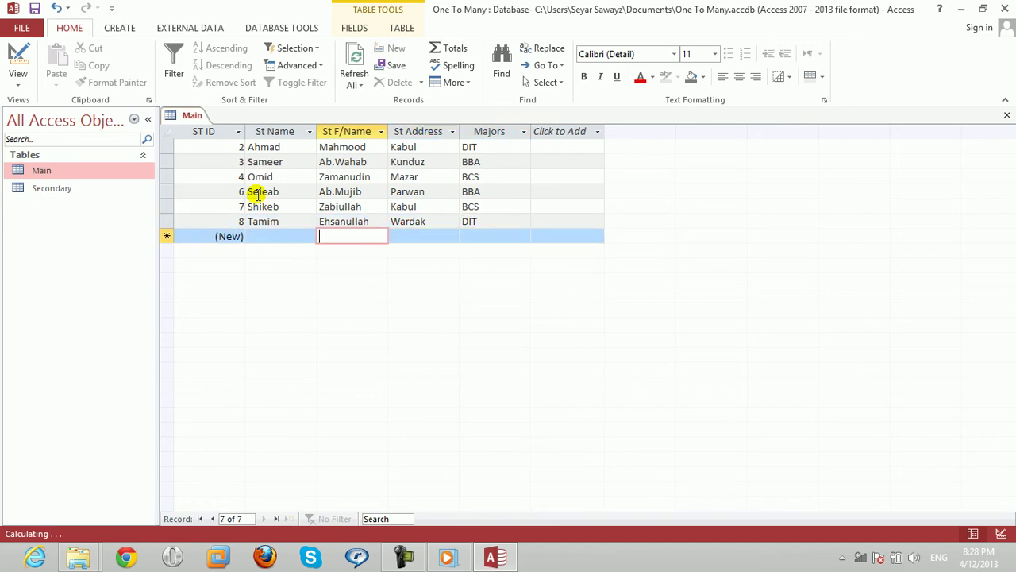
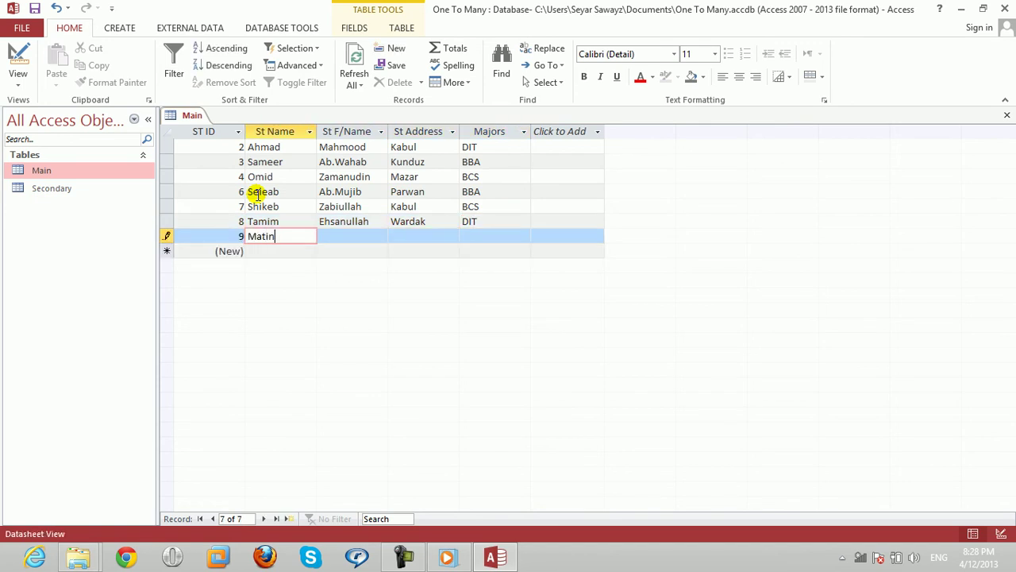
# Add student 9 from Kabul majoring in BCS, then move back up through the records.
pyautogui.press('Tab')
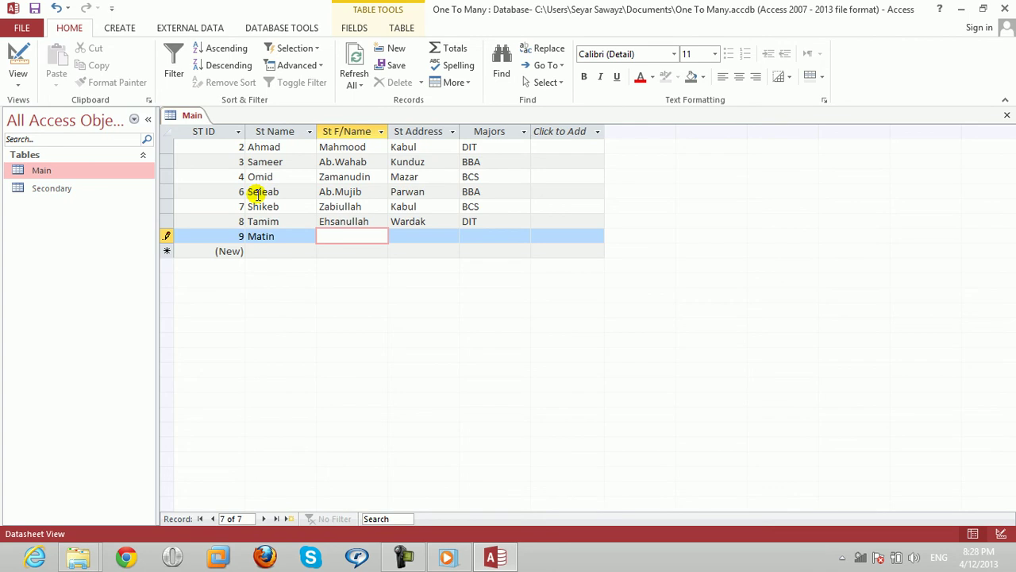
pyautogui.press('Tab')
pyautogui.write('Kabu')
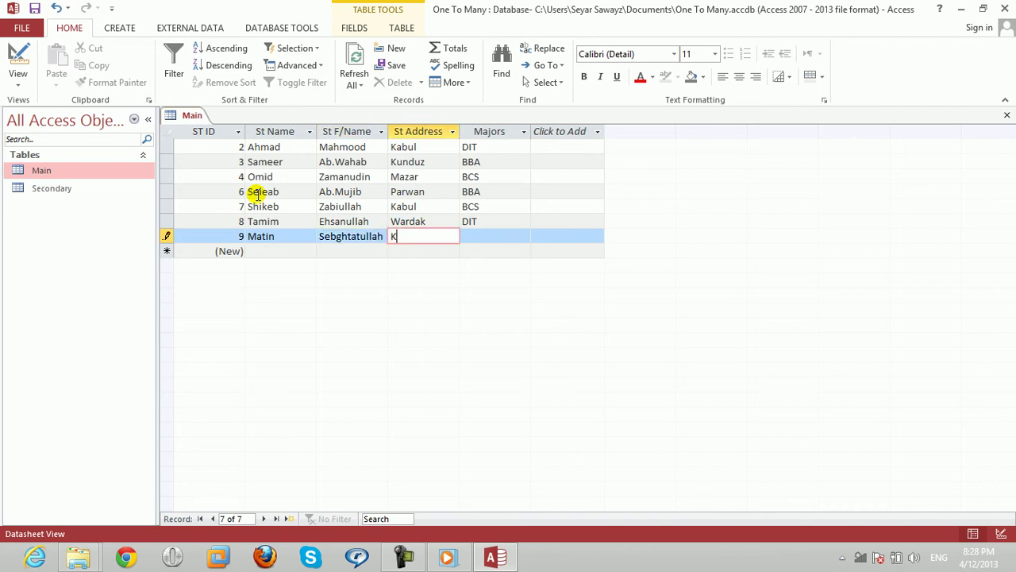
pyautogui.press('Tab')
pyautogui.write('BCS')
pyautogui.press('Down')
pyautogui.press('Left')
pyautogui.press('Left')
pyautogui.press('Left')
pyautogui.press('Up')
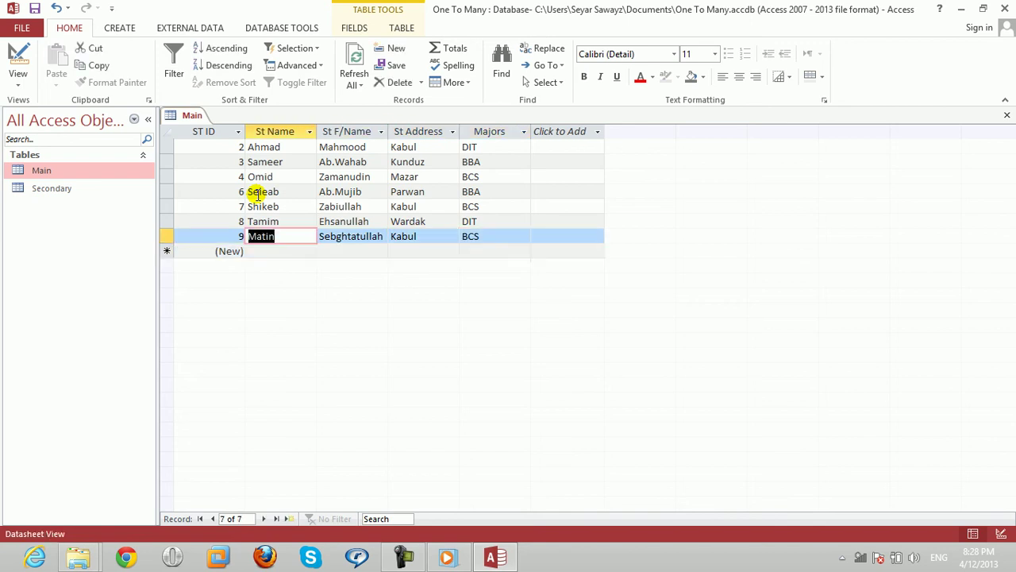
pyautogui.press('Up')
pyautogui.press('Up')
pyautogui.press('Up')
pyautogui.press('Right')
pyautogui.press('Up')
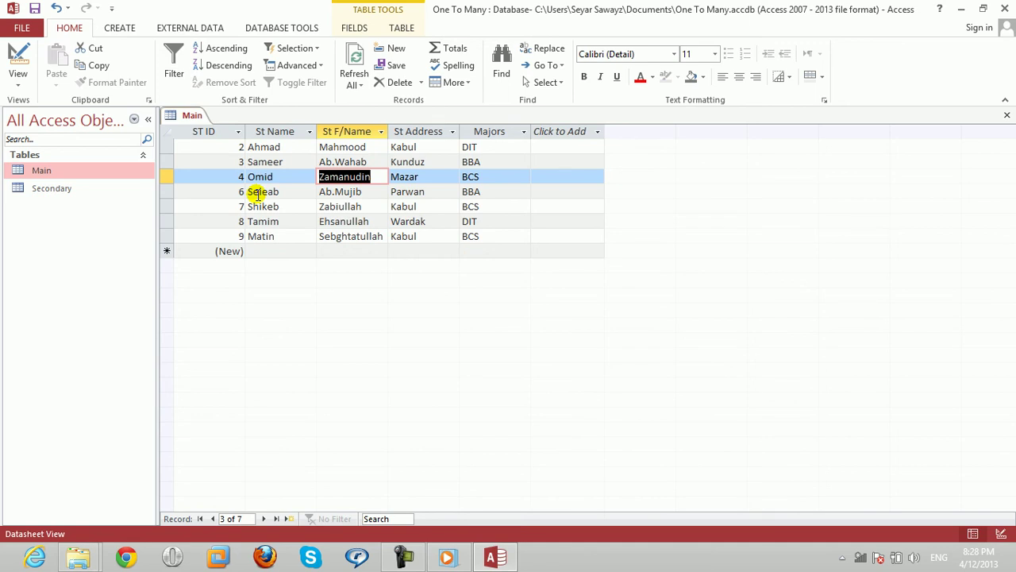
# Close Main, open Secondary, and review the students listed under BBA.
pyautogui.click(1006, 115)
pyautogui.doubleClick(19, 191)
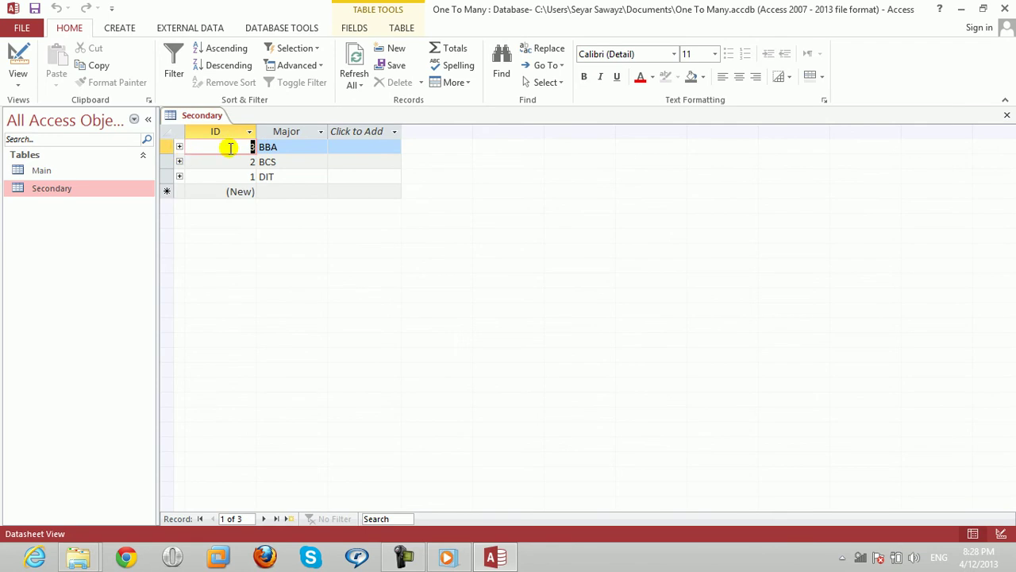
pyautogui.click(293, 145)
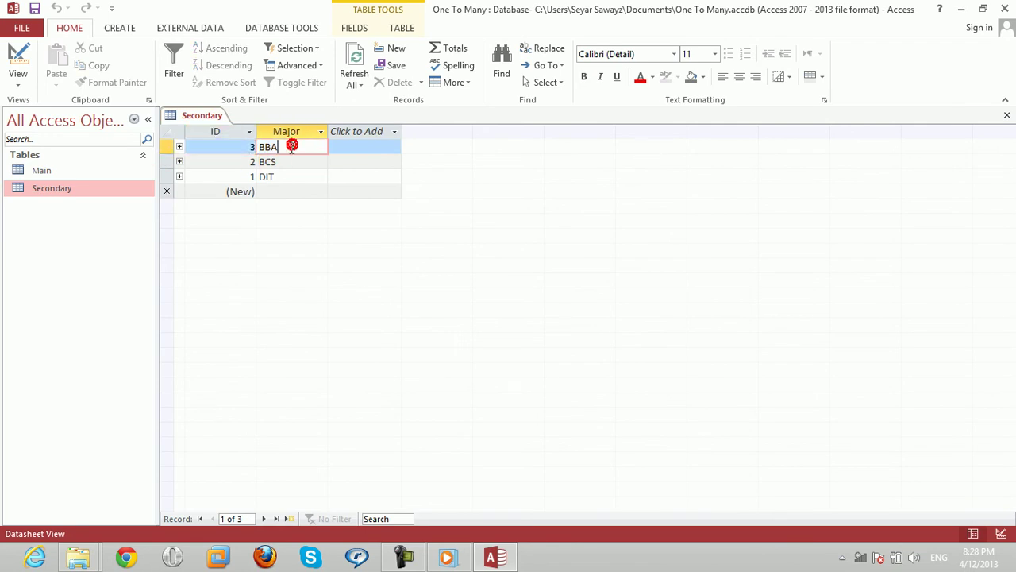
pyautogui.click(180, 148)
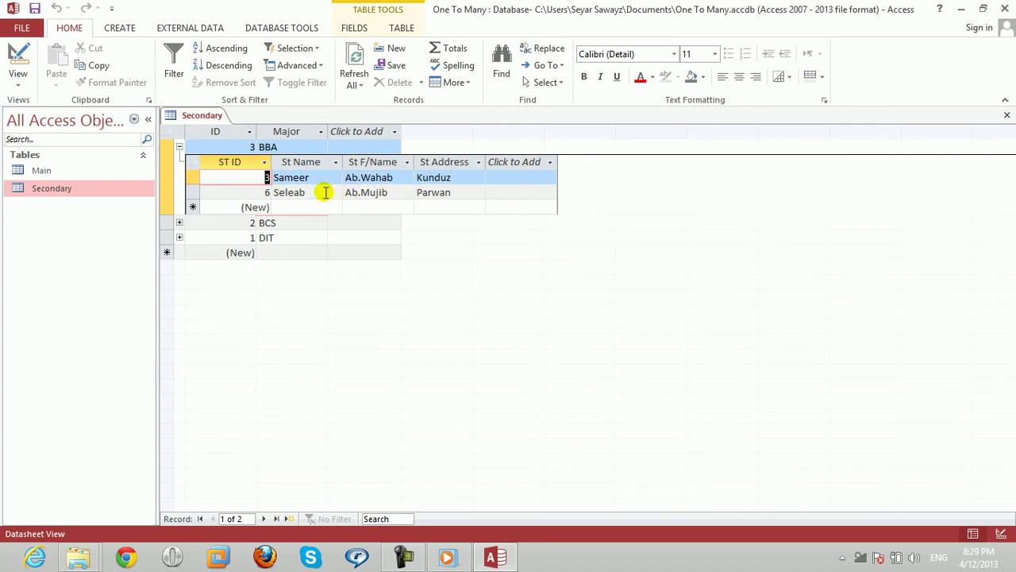
pyautogui.click(325, 192)
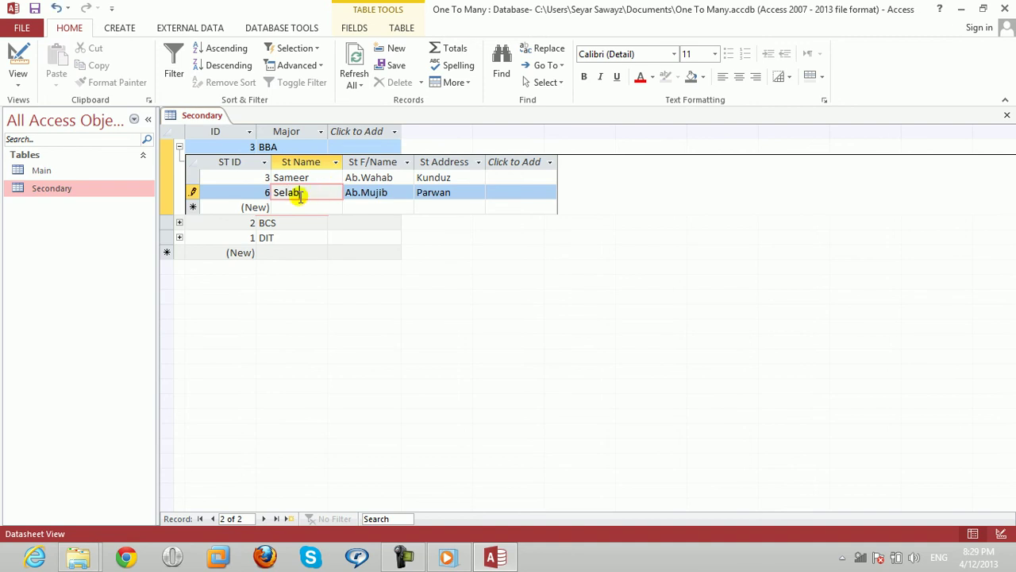
pyautogui.click(389, 195)
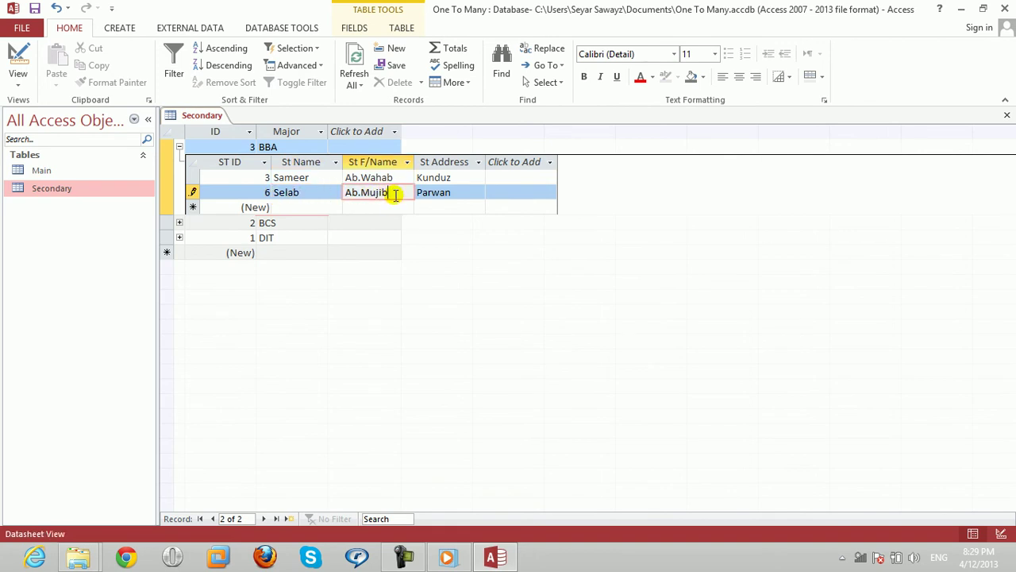
pyautogui.click(456, 195)
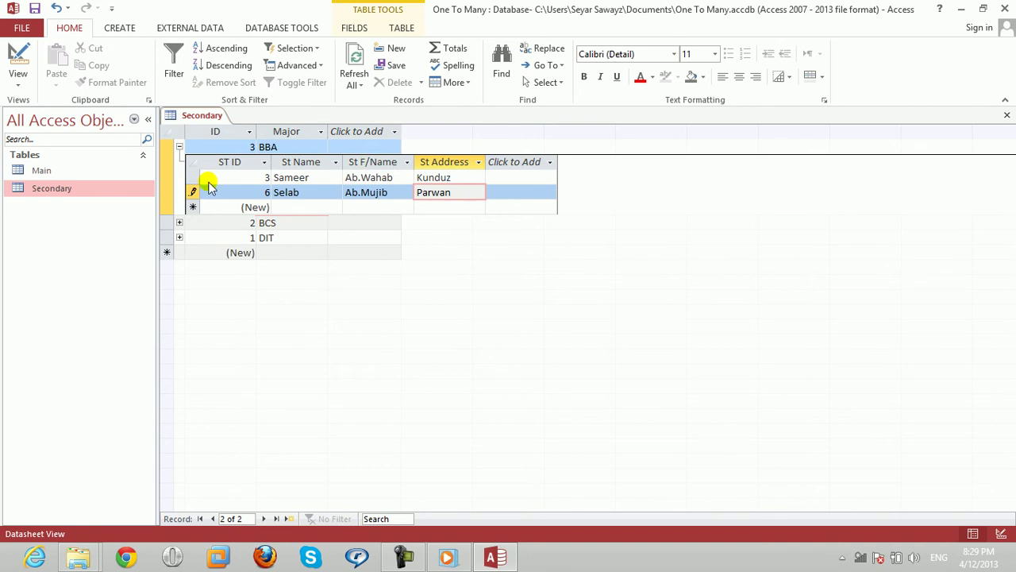
pyautogui.click(180, 147)
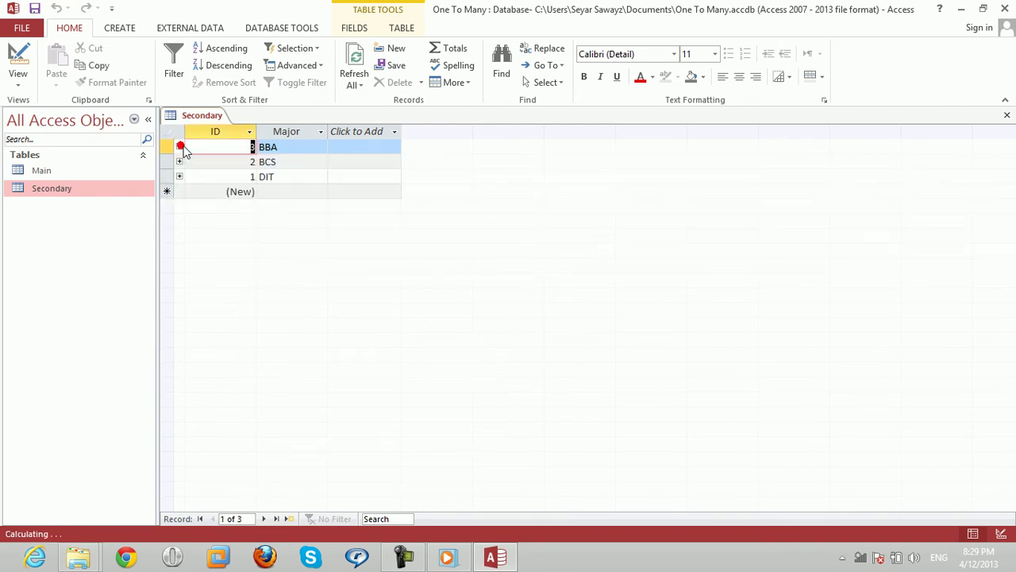
# Expand and collapse the BCS and DIT subdatasheets to check their students.
pyautogui.click(280, 164)
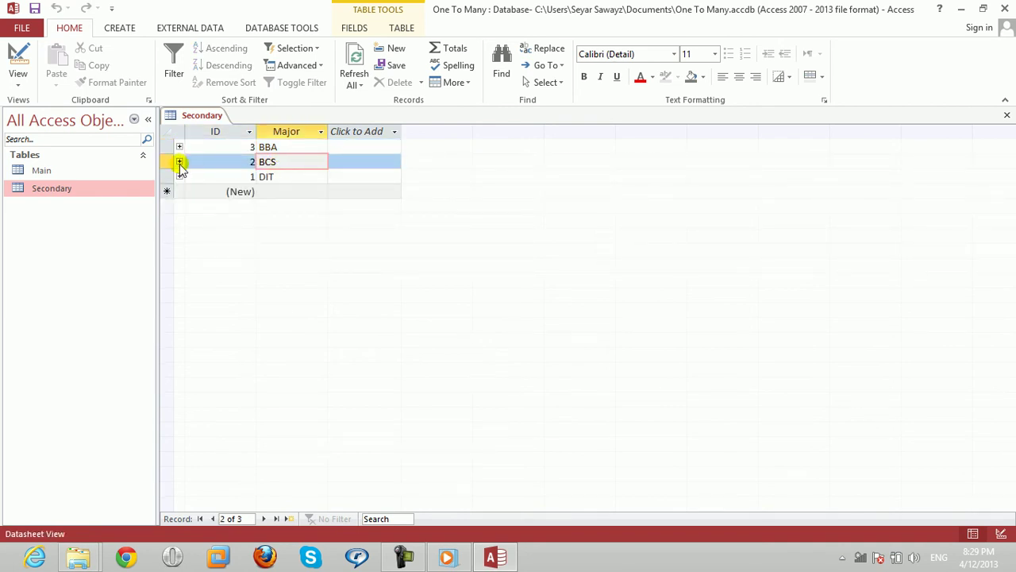
pyautogui.click(180, 162)
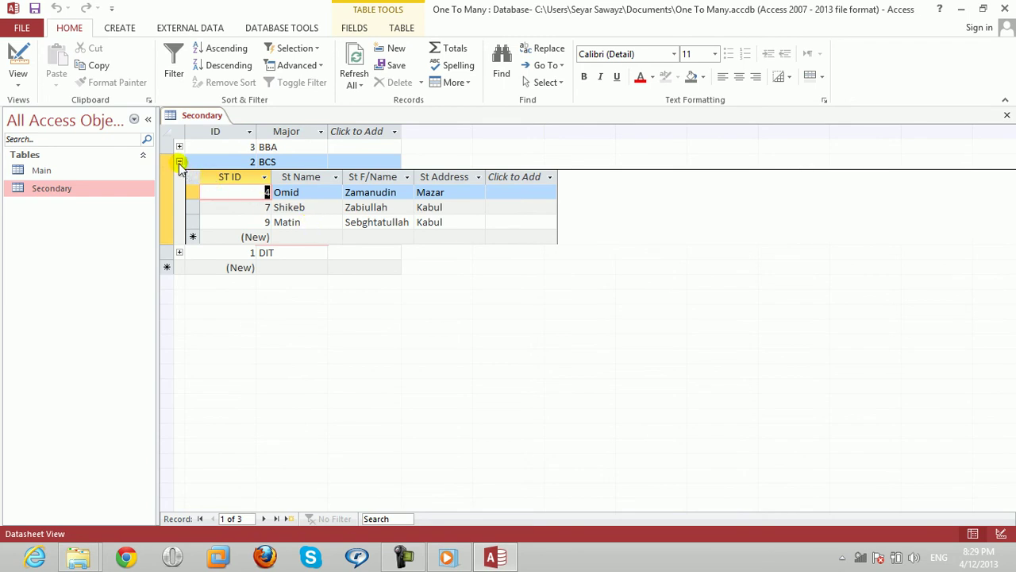
pyautogui.click(178, 162)
pyautogui.click(300, 176)
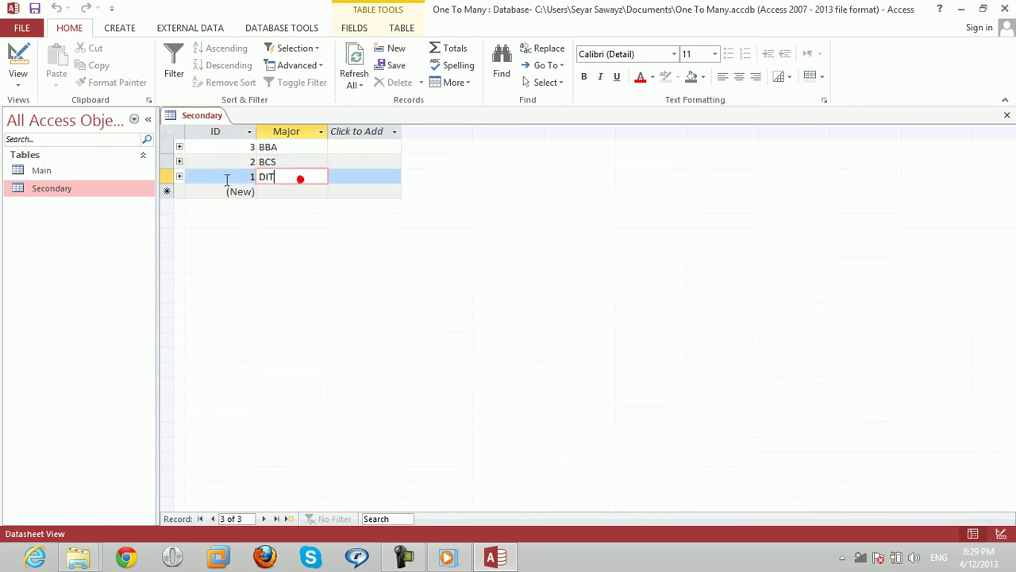
pyautogui.click(179, 177)
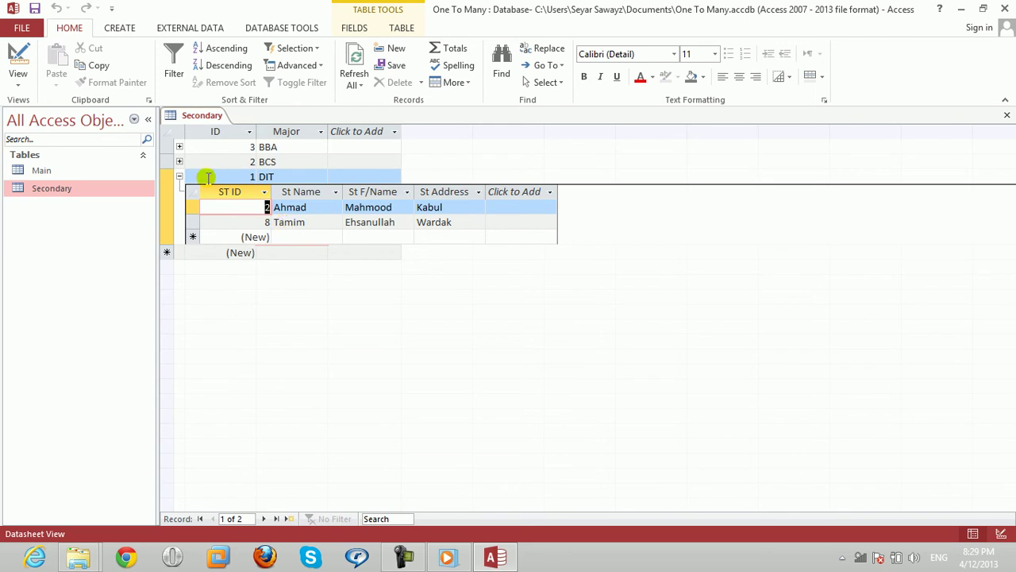
pyautogui.click(181, 177)
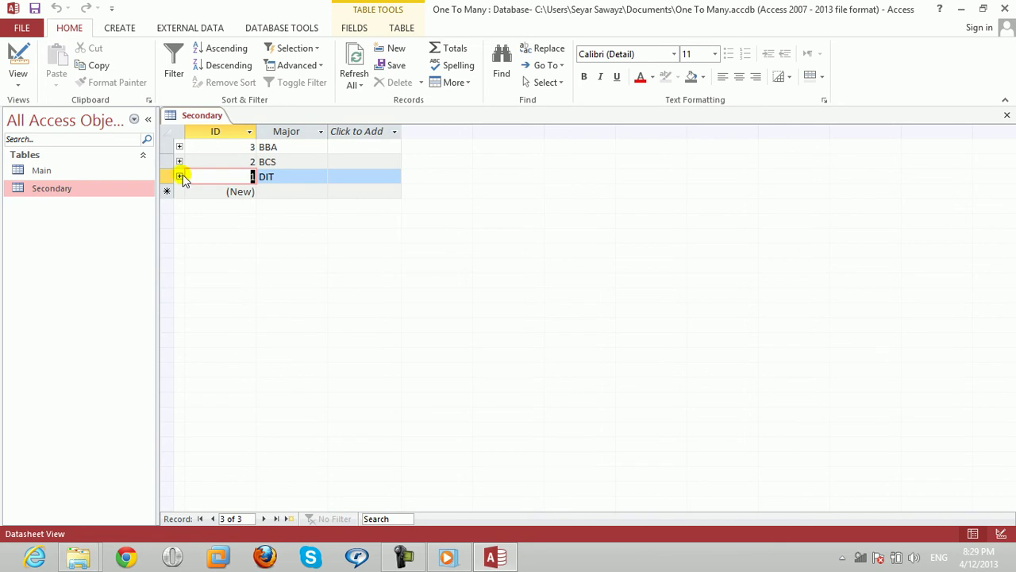
# Move through the BCS and DIT major rows in Secondary.
pyautogui.press('Up')
pyautogui.press('Up')
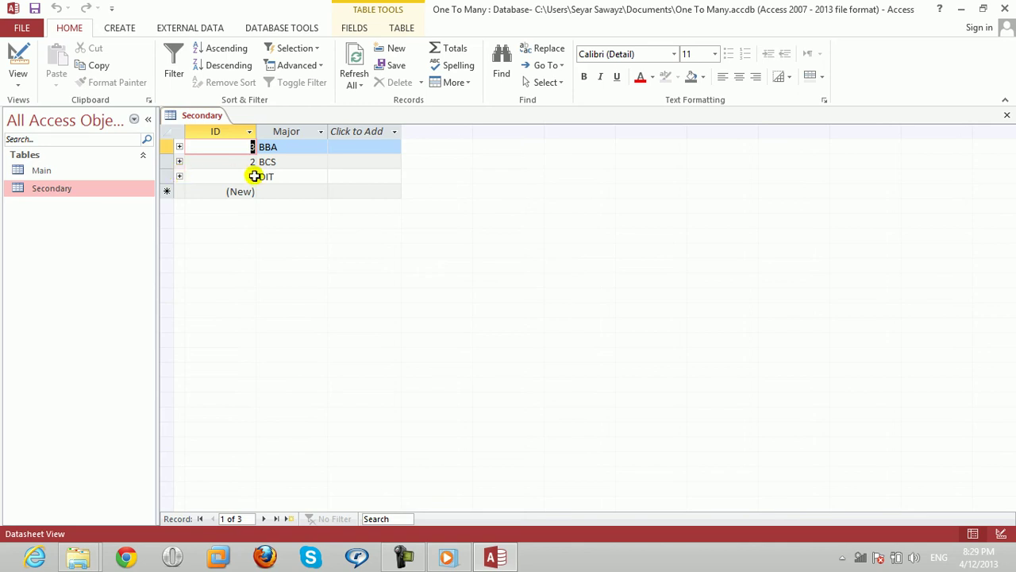
pyautogui.click(298, 167)
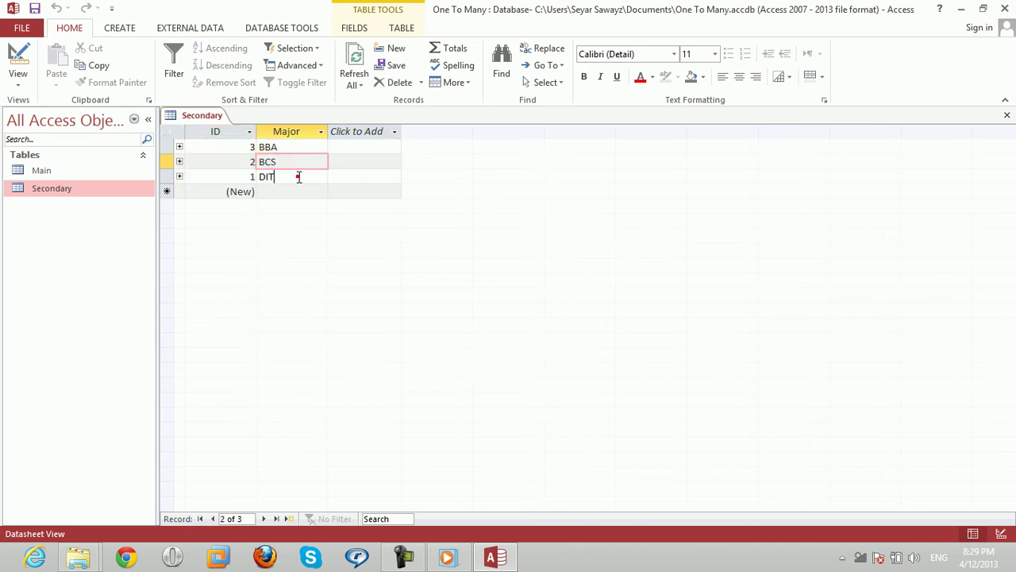
pyautogui.click(239, 176)
pyautogui.click(236, 176)
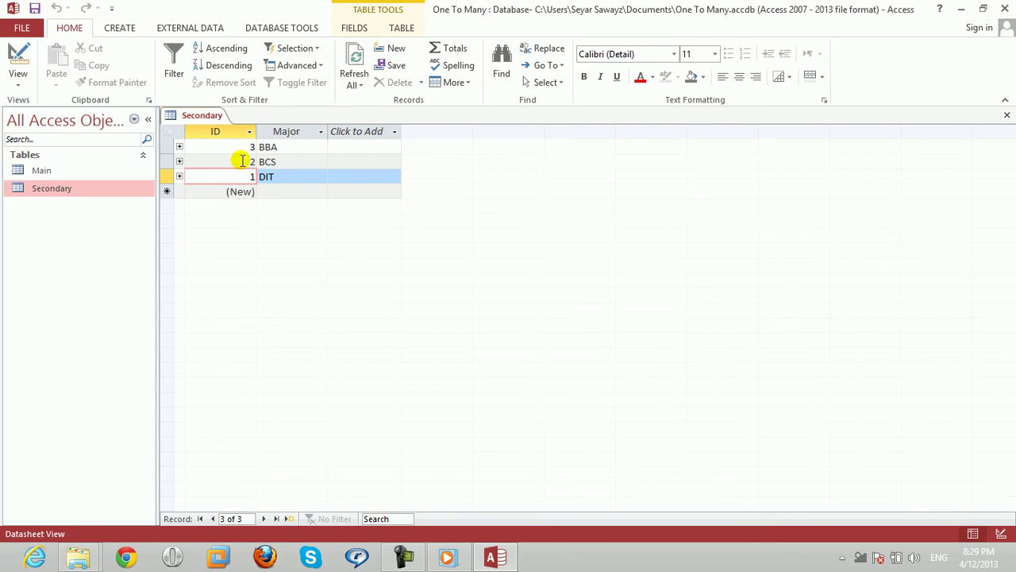
# Enter BBA as a new major, dismiss the duplicate-value error, and discard the record.
pyautogui.click(278, 191)
pyautogui.write('BBA')
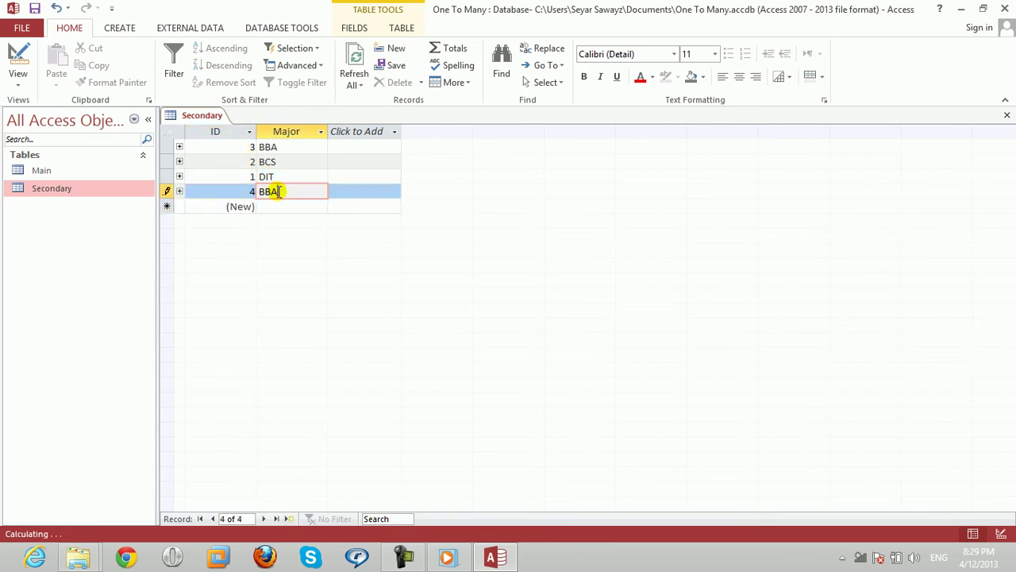
pyautogui.press('Tab')
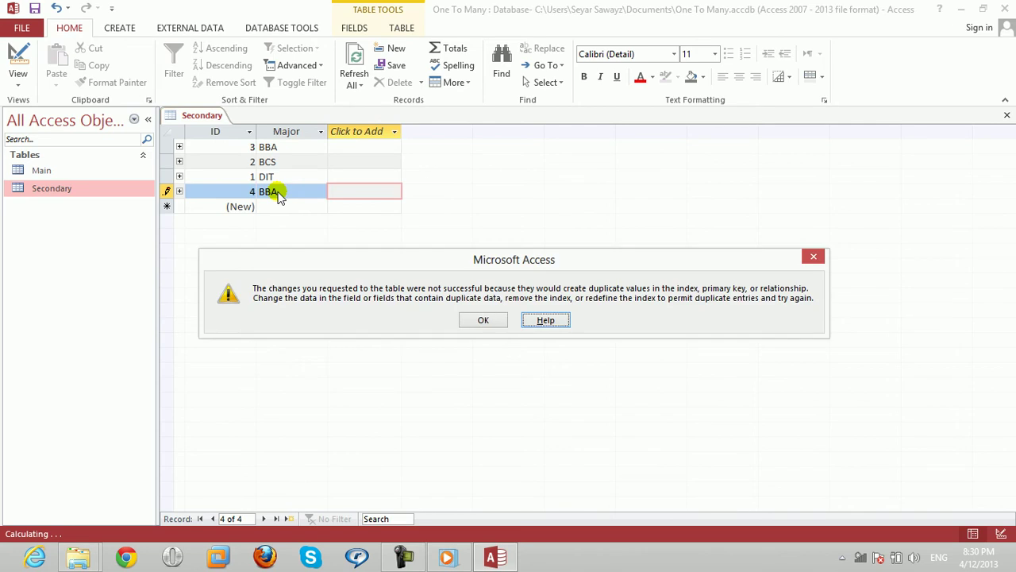
pyautogui.press('Return')
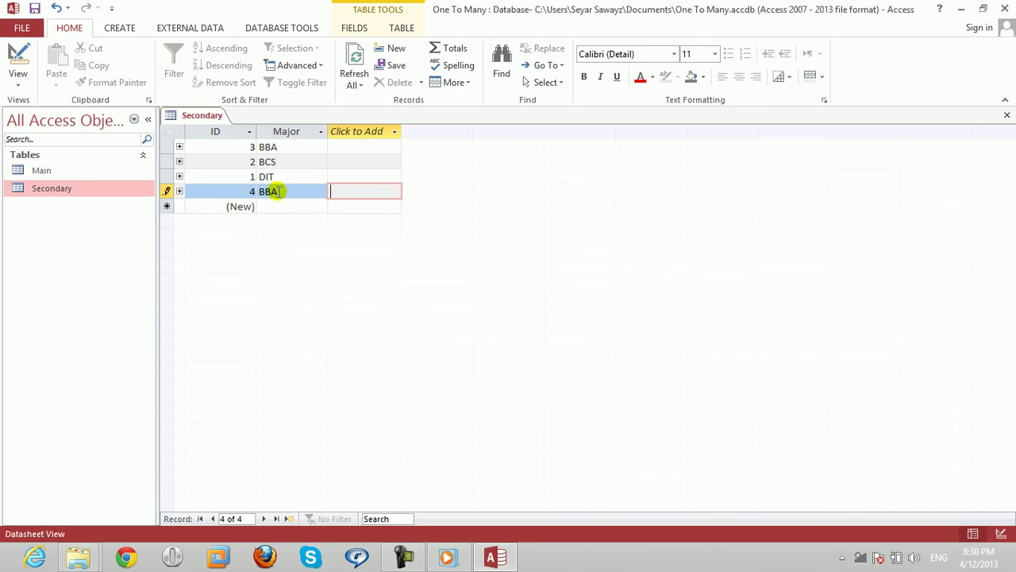
pyautogui.doubleClick(278, 191)
pyautogui.press('Return')
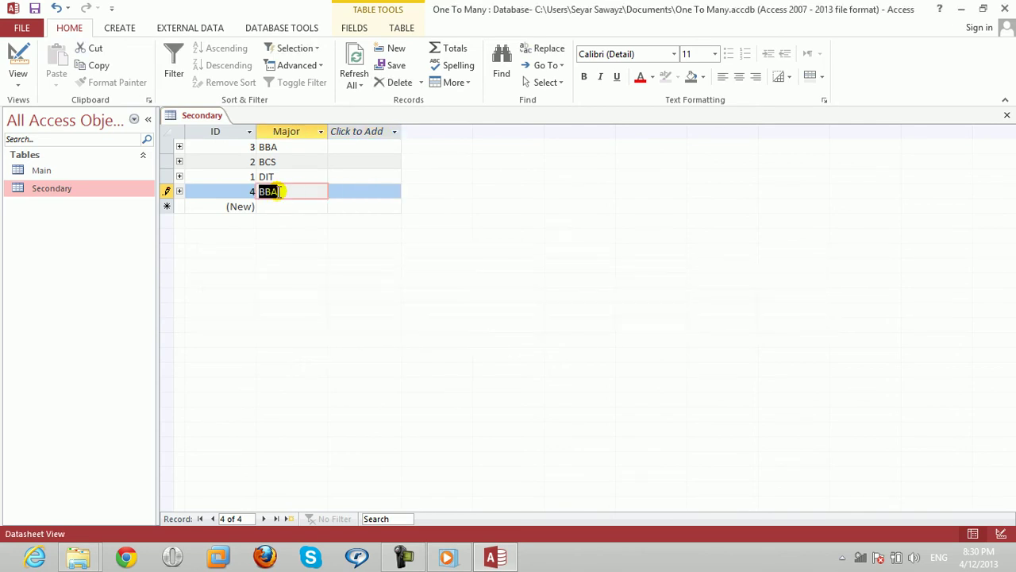
pyautogui.press('Escape')
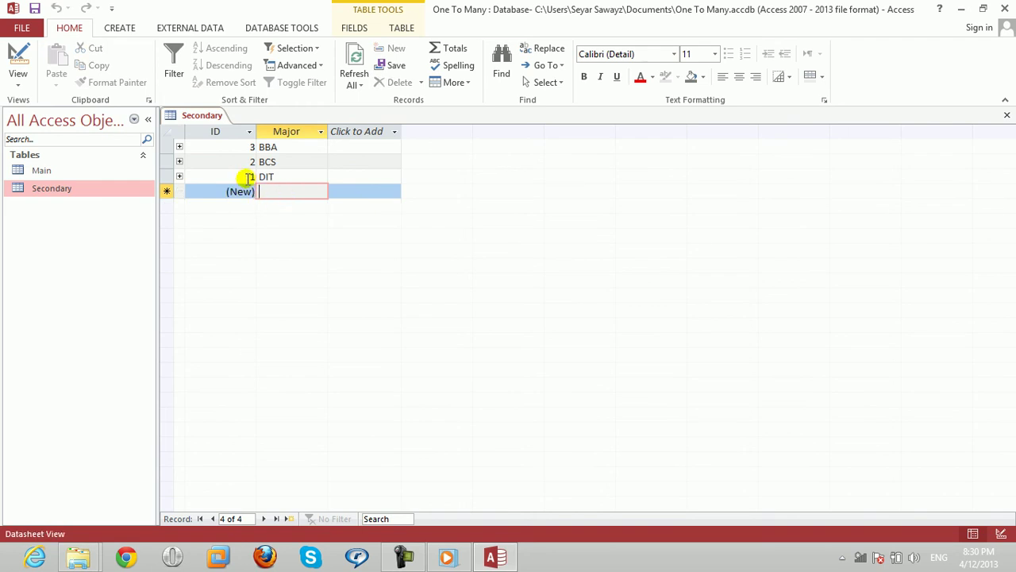
pyautogui.click(246, 177)
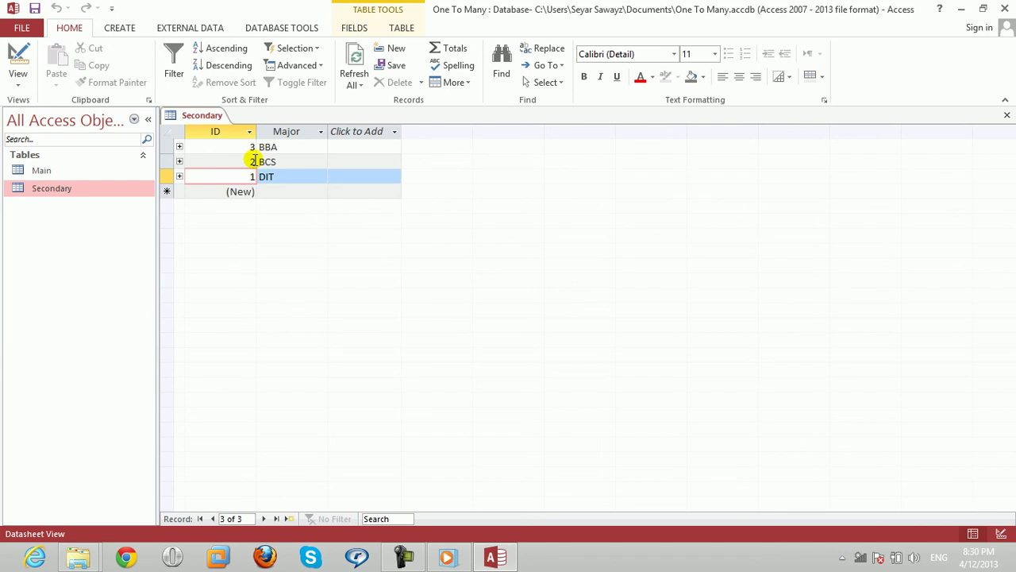